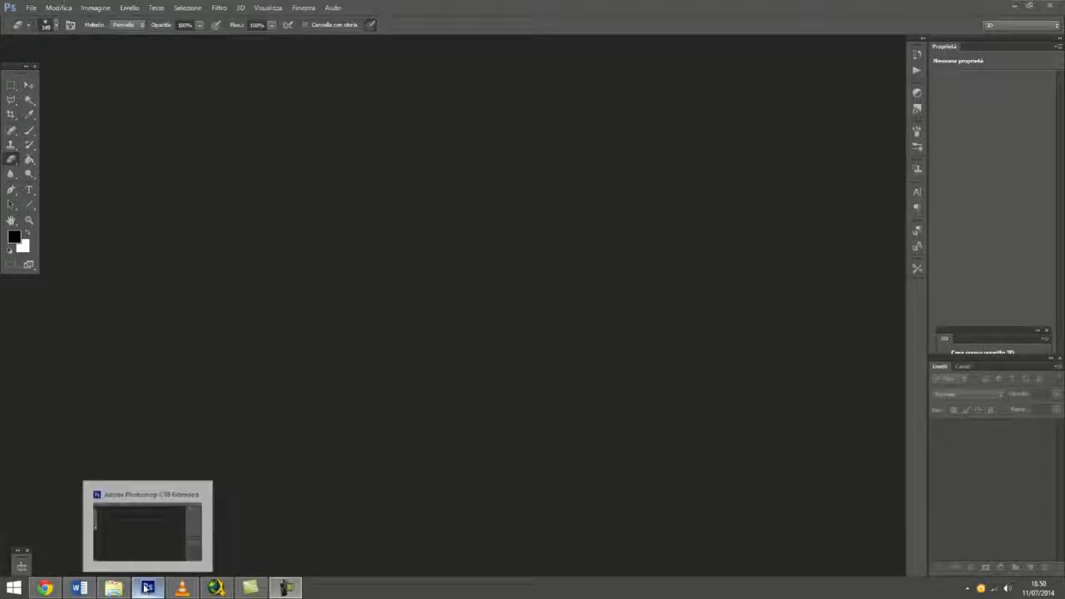
Drag St_Florian_Catholic_Church_-_Hamtramck_Michigan.jpg from the source folder into Photoshop to open it.
left_click(115, 588)
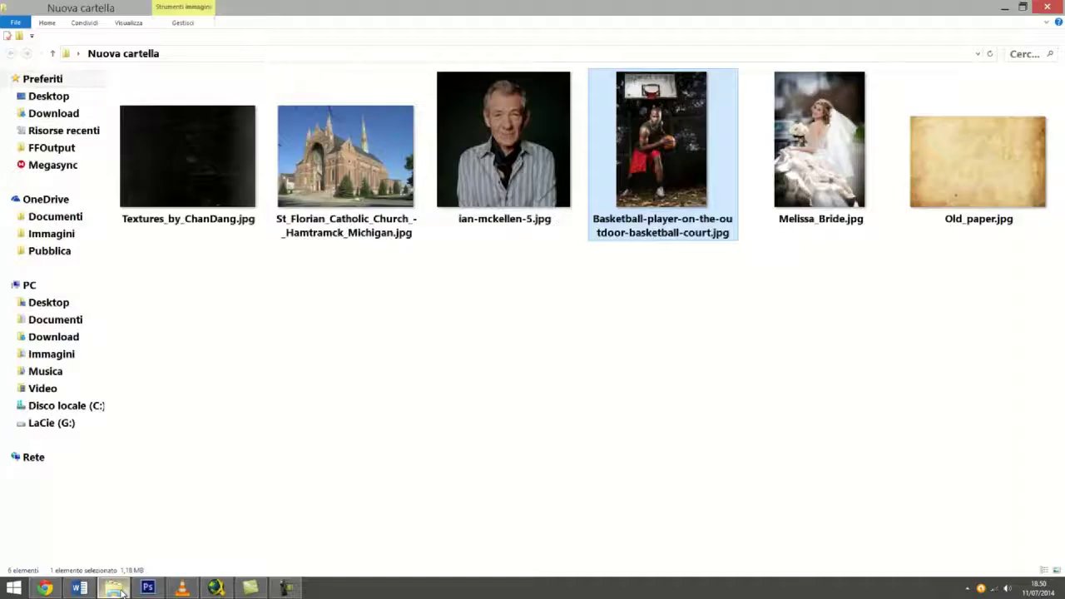
left_click_drag(342, 183, 158, 587)
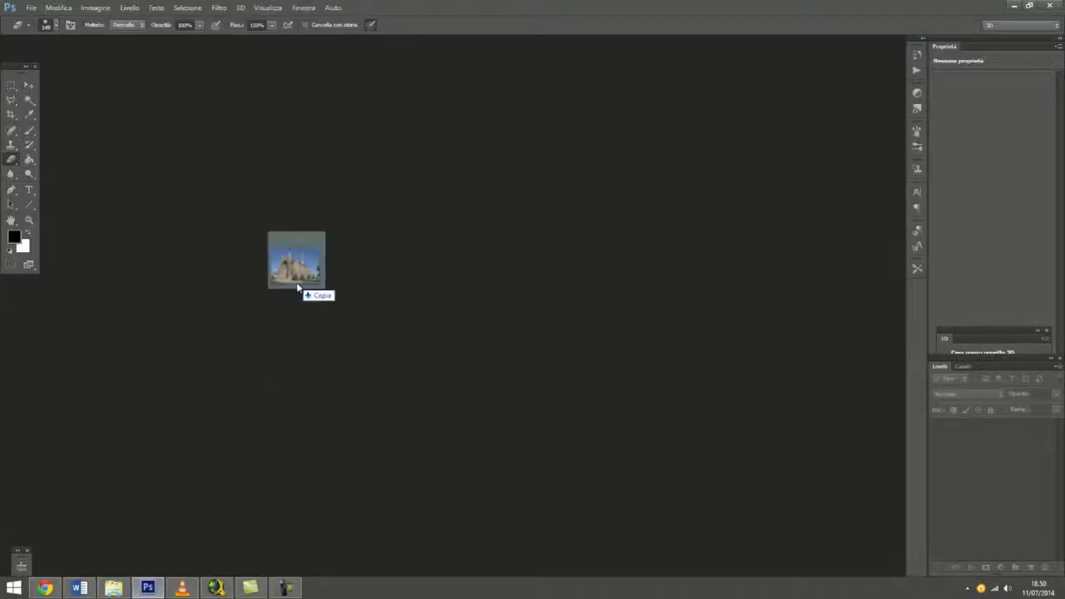
left_click_drag(158, 587, 297, 282)
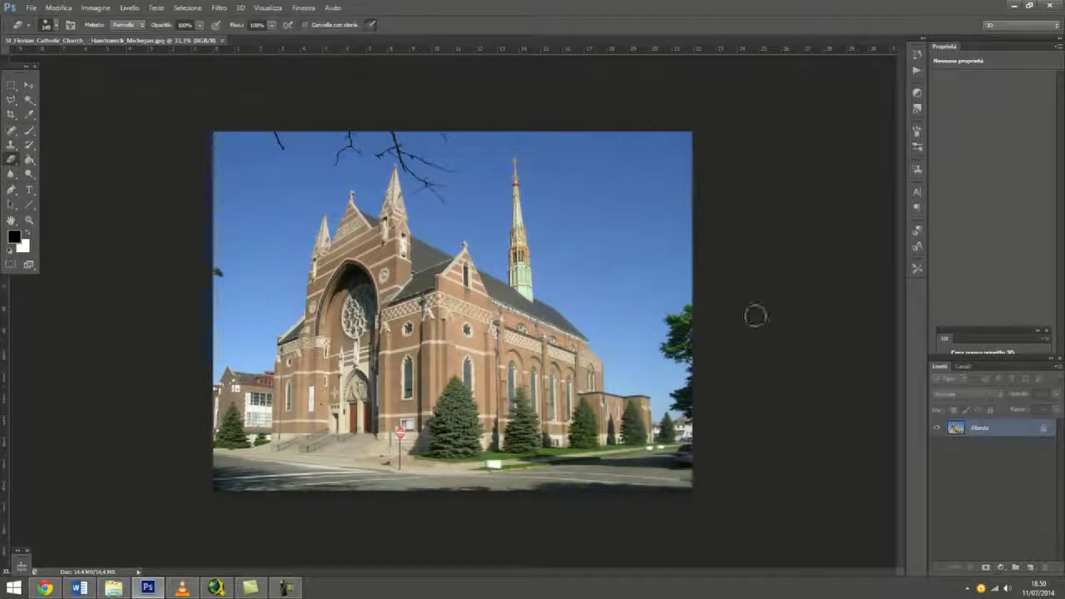
Duplicate the church photo's background layer as Sfondo copia.
right_click(990, 430)
left_click(930, 304)
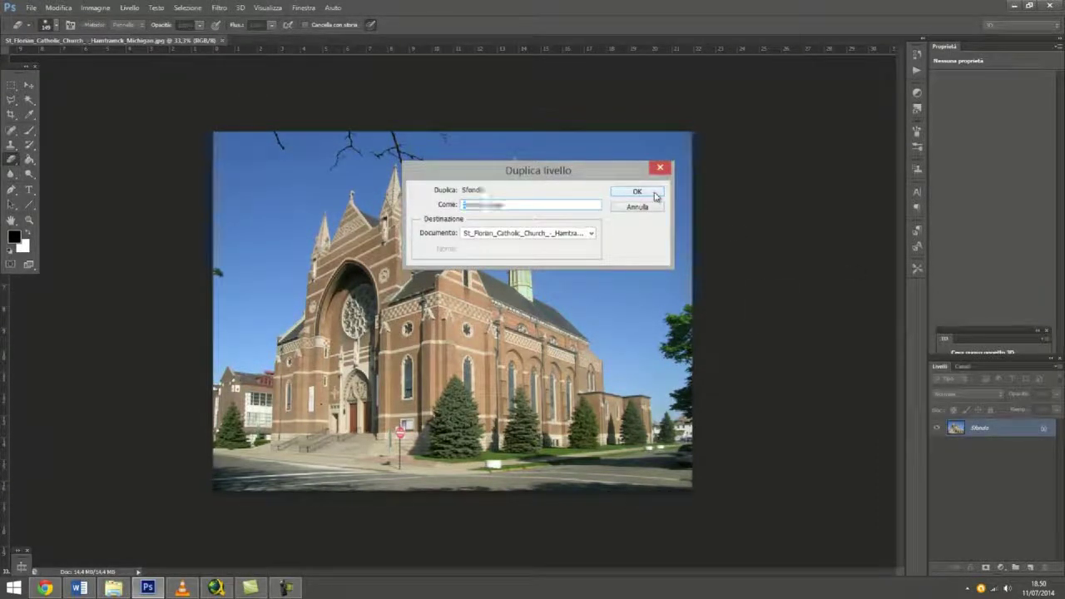
left_click(637, 193)
Convert the image to Lab Color without merging the layers.
left_click(96, 8)
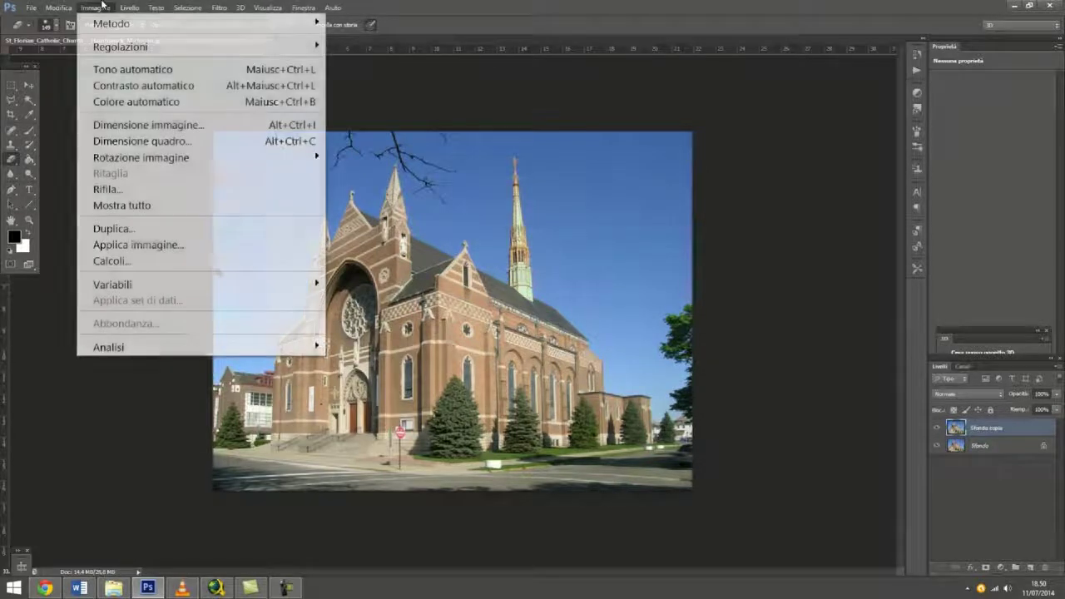
mouse_move(199, 23)
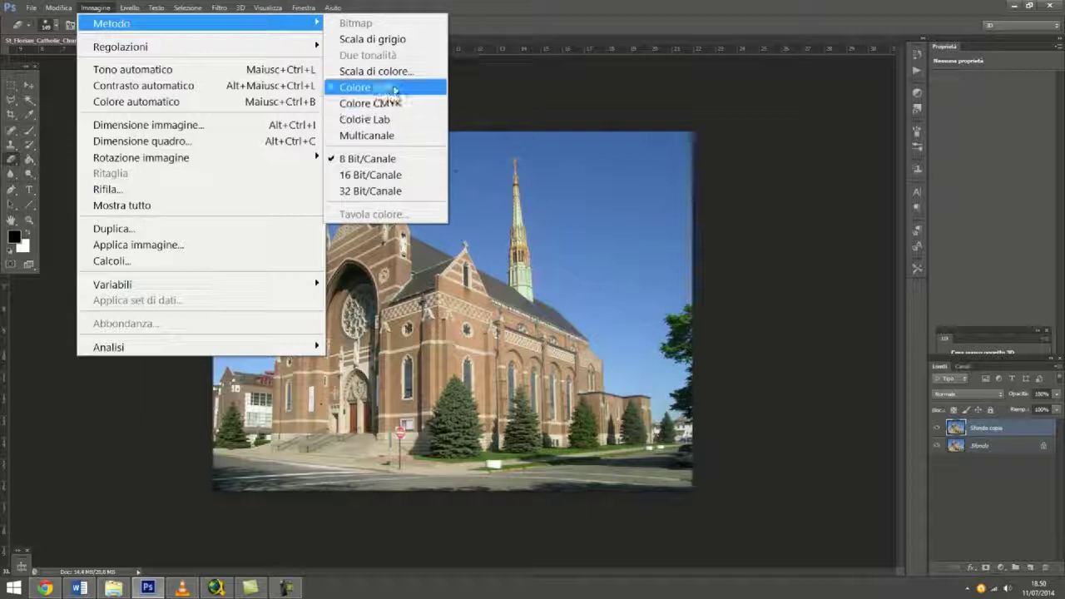
left_click(395, 119)
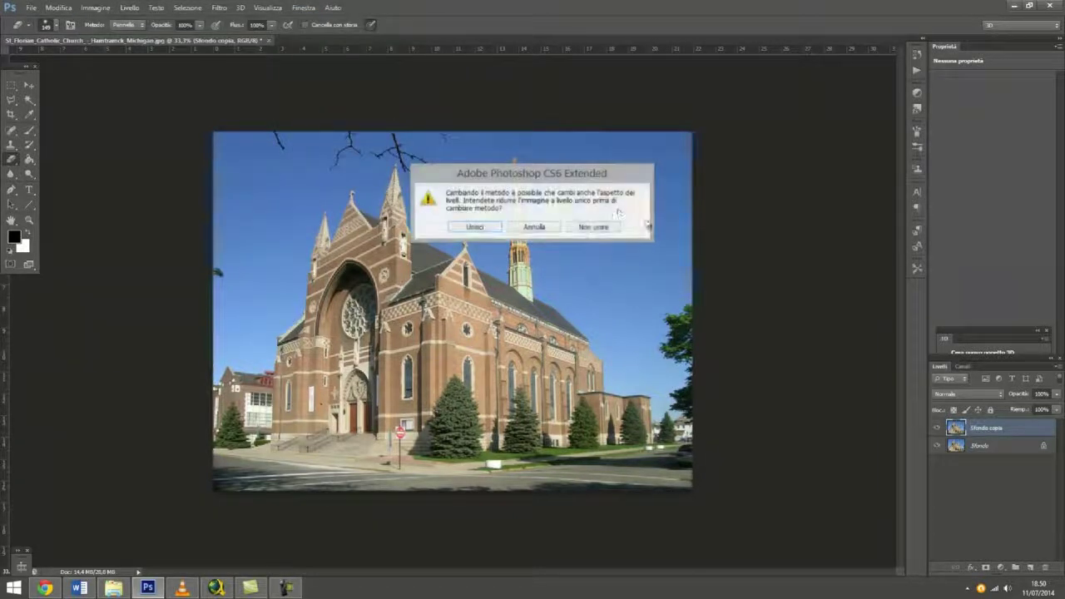
left_click(606, 228)
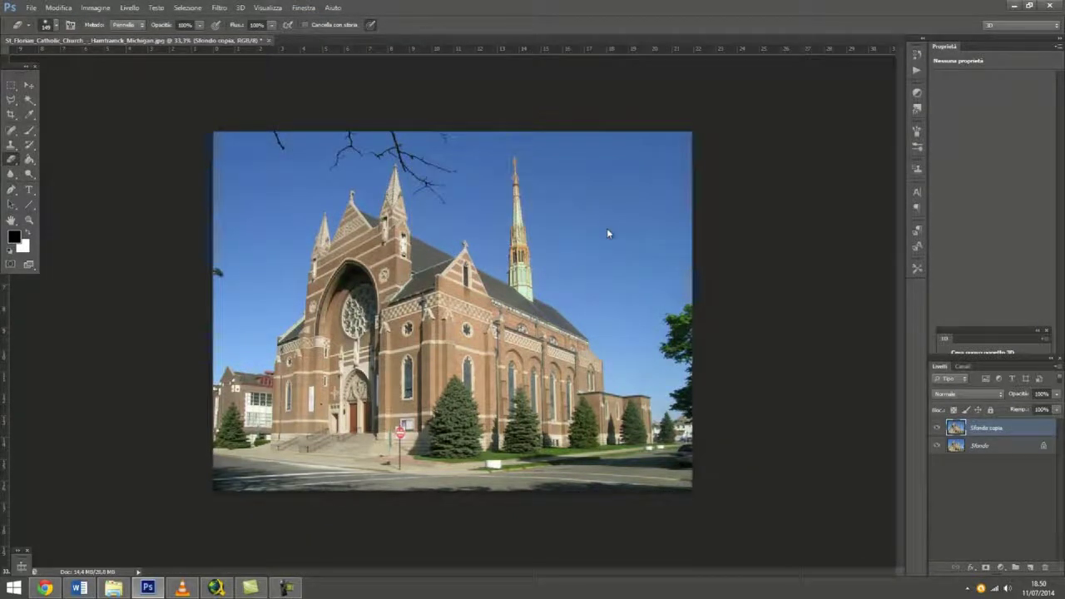
left_click(104, 7)
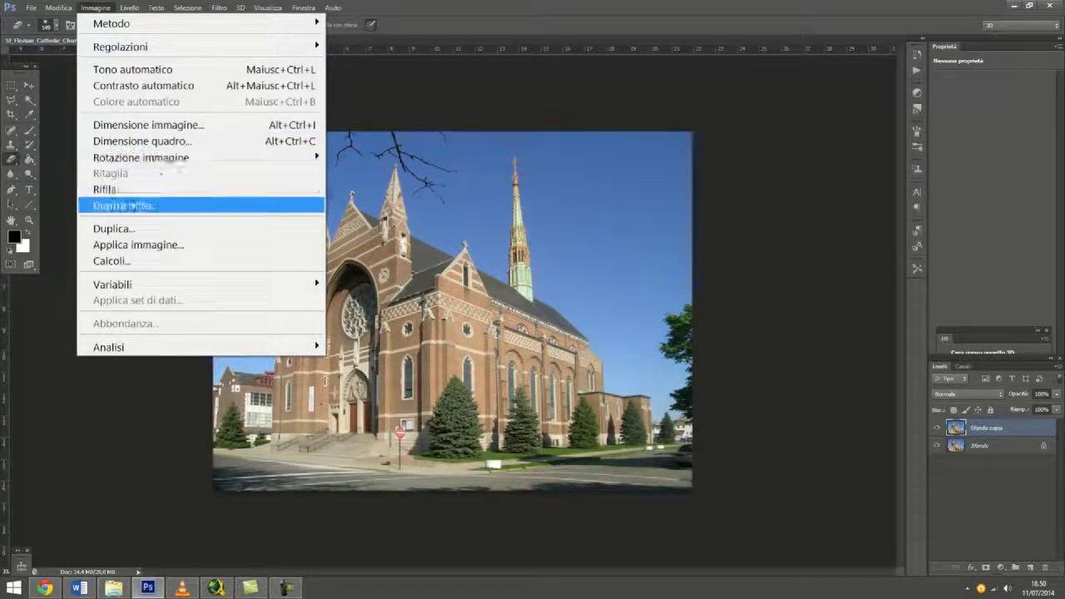
Apply the b channel to Sfondo copia in Soft Light at 100% opacity.
left_click(148, 243)
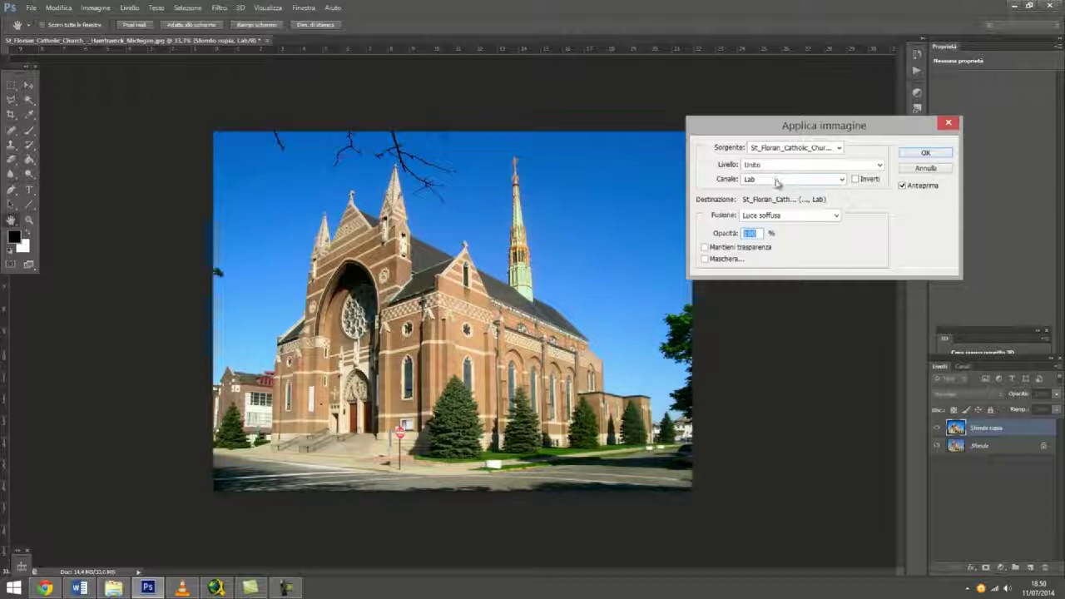
left_click(770, 215)
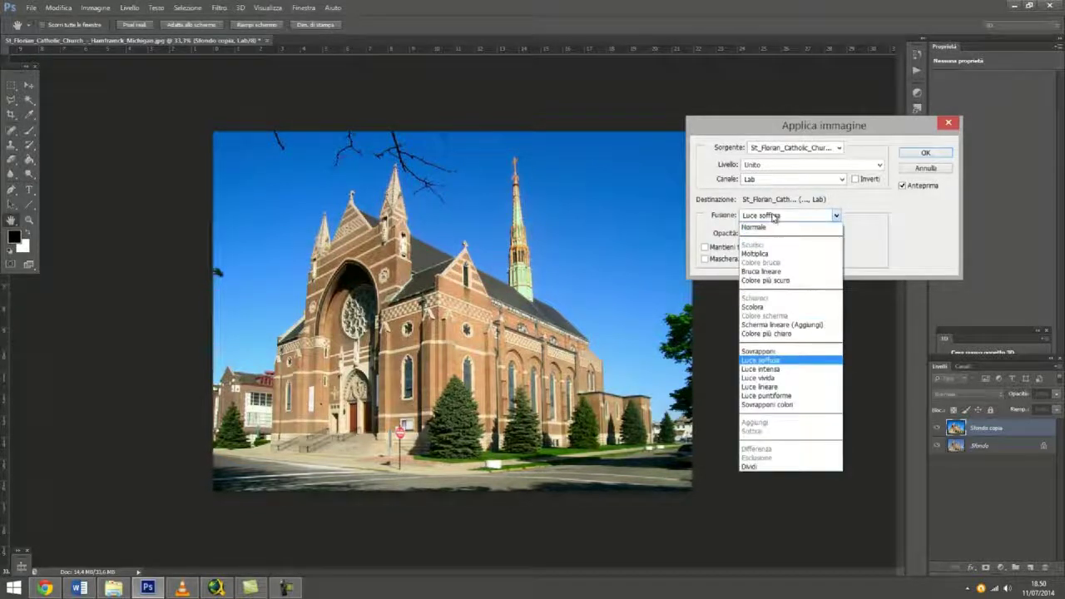
left_click(768, 362)
left_click(793, 180)
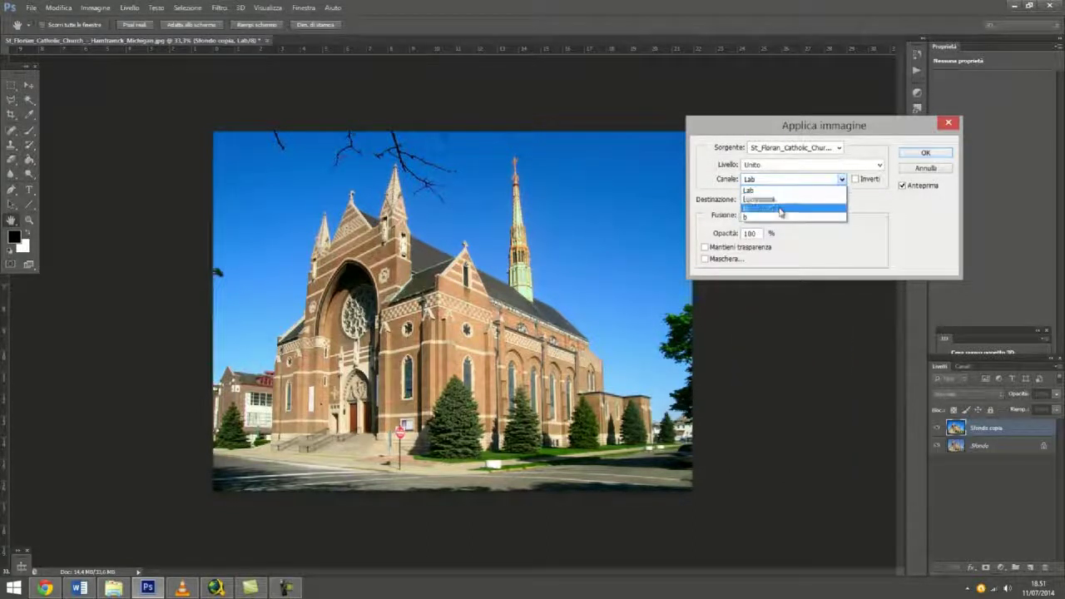
left_click(778, 208)
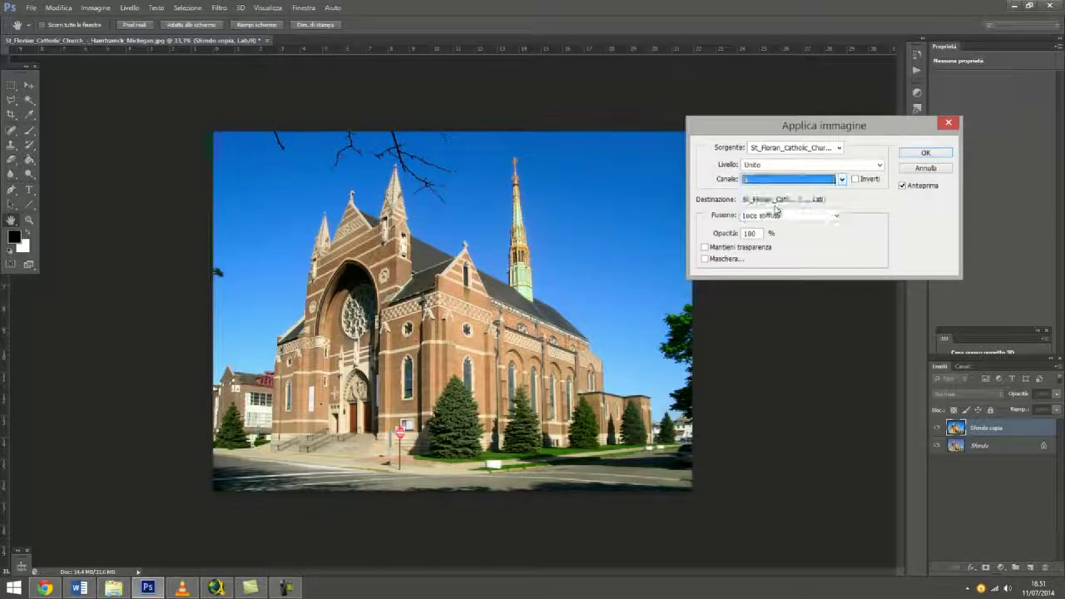
left_click(776, 180)
left_click(773, 214)
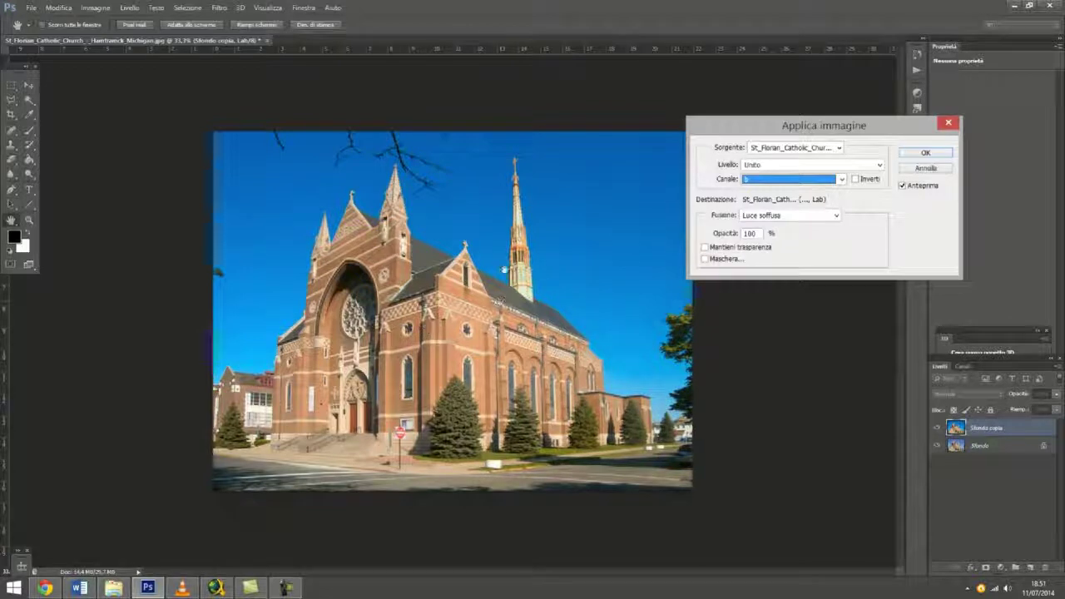
left_click(923, 157)
Hide and reshow Sfondo copia to compare the enhanced church with the original.
key("e")
scroll(460, 400, "up", 1)
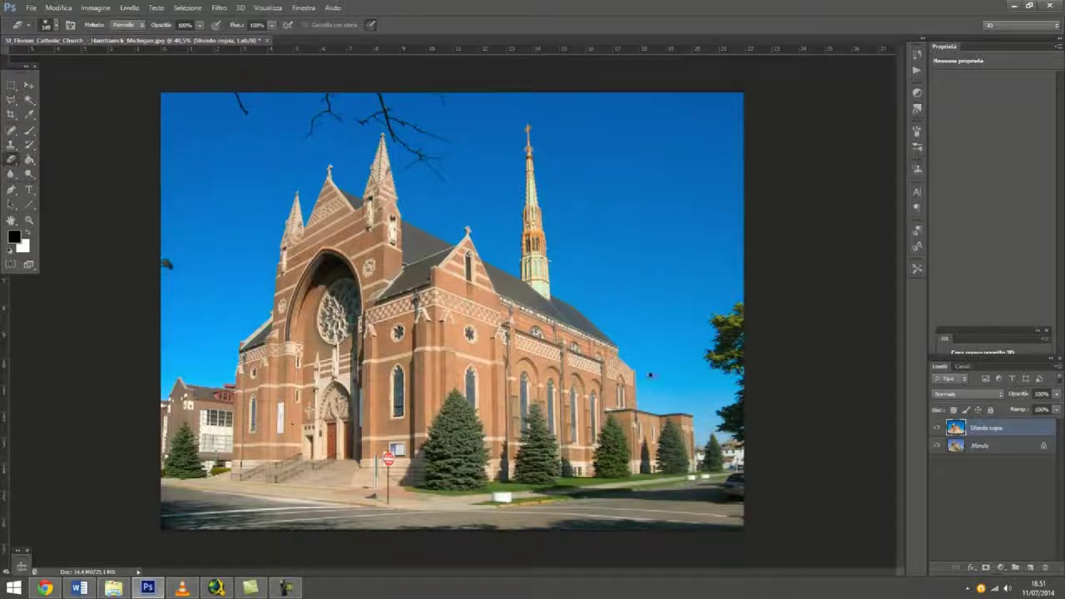
scroll(594, 293, "down", 2)
scroll(594, 292, "down", 1)
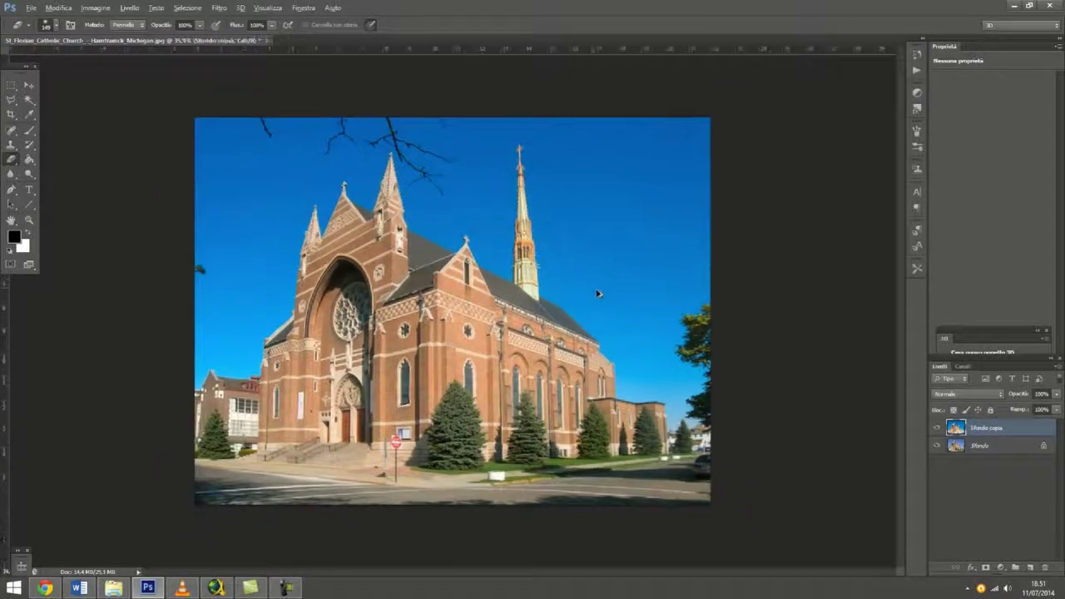
left_click(940, 428)
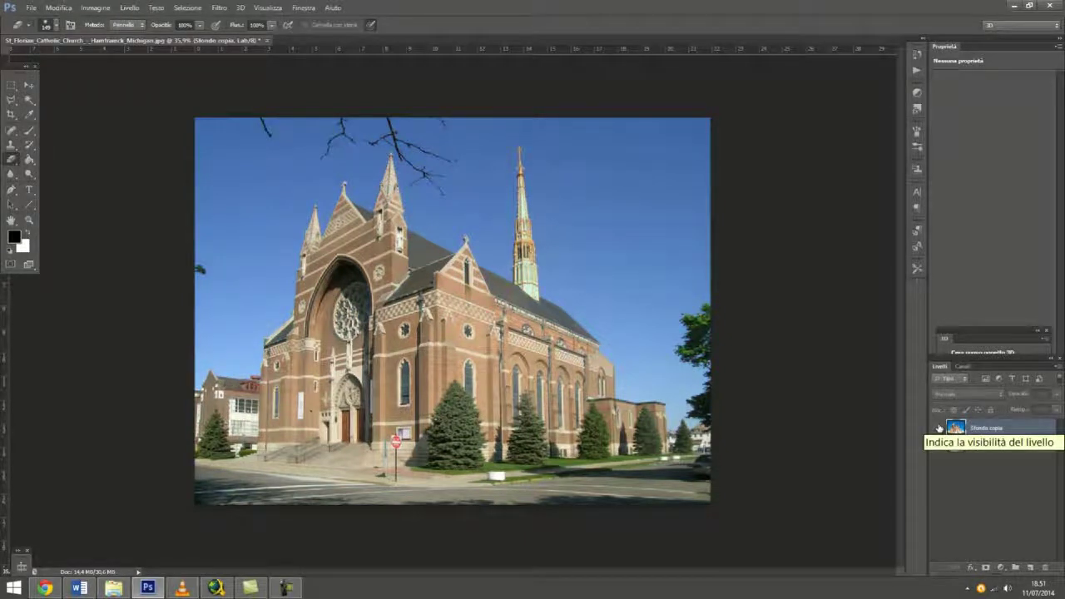
left_click(940, 428)
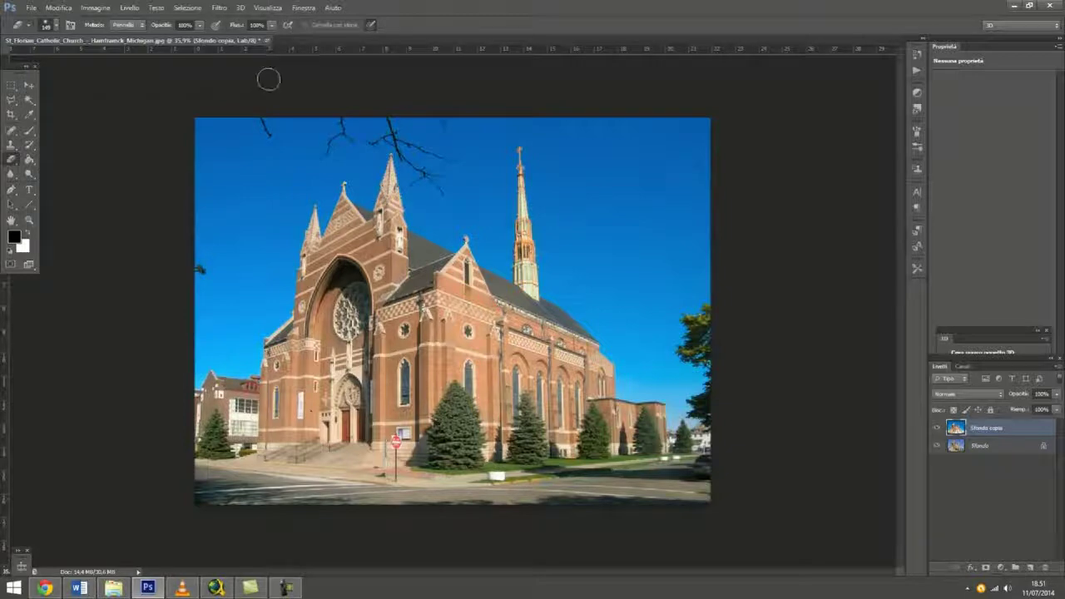
Open ian-mckellen-5.jpg from the source folder as a new Photoshop document.
left_click(115, 589)
left_click(466, 233)
left_click(148, 589)
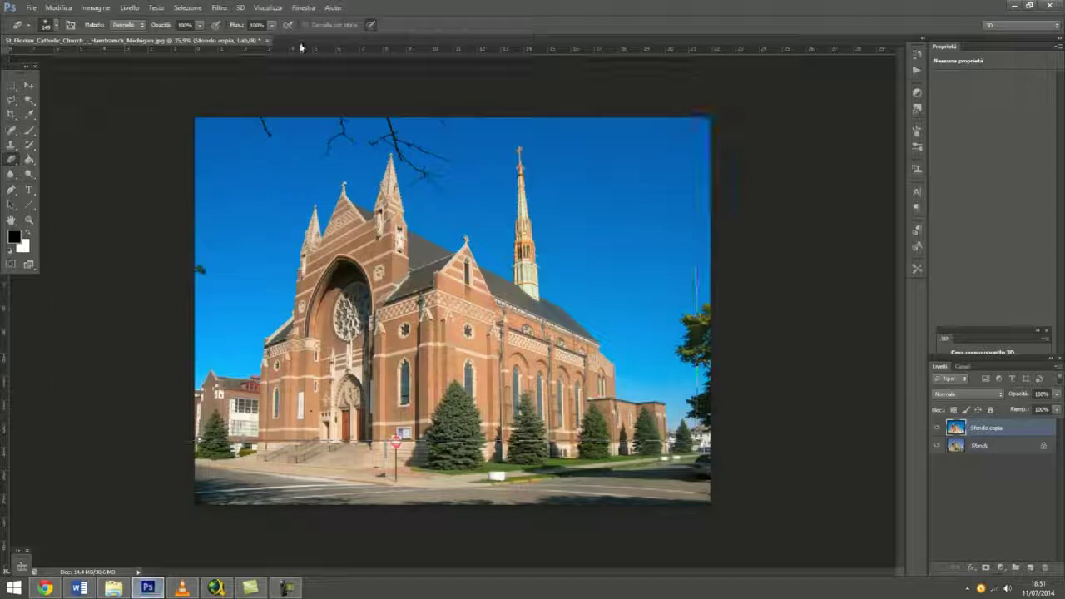
left_click_drag(240, 266, 301, 42)
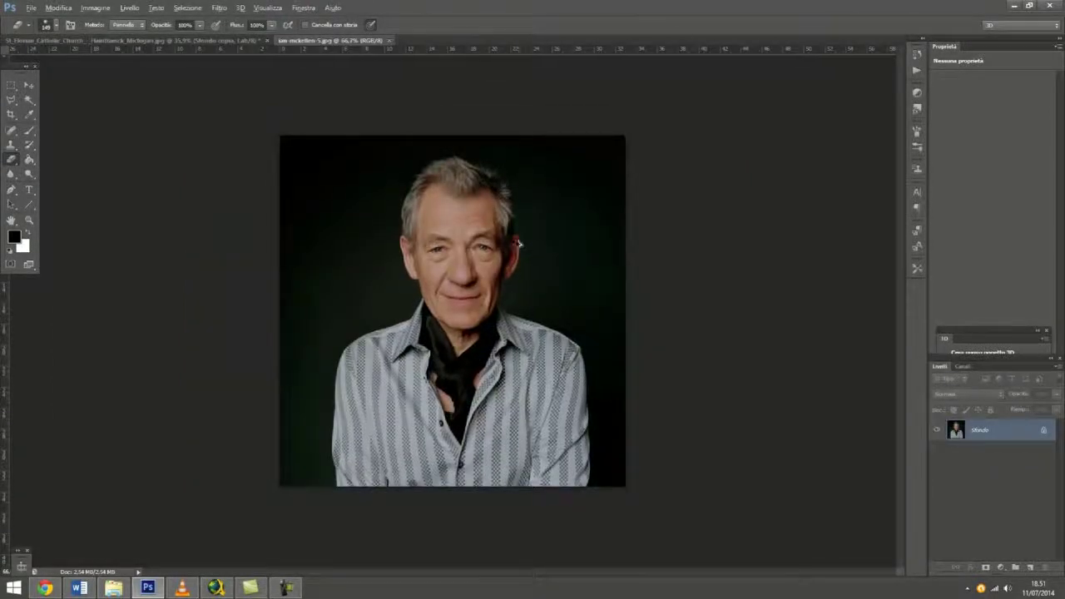
Duplicate the portrait's background layer as Sfondo copia.
scroll(520, 243, "up", 2)
scroll(519, 243, "up", 2)
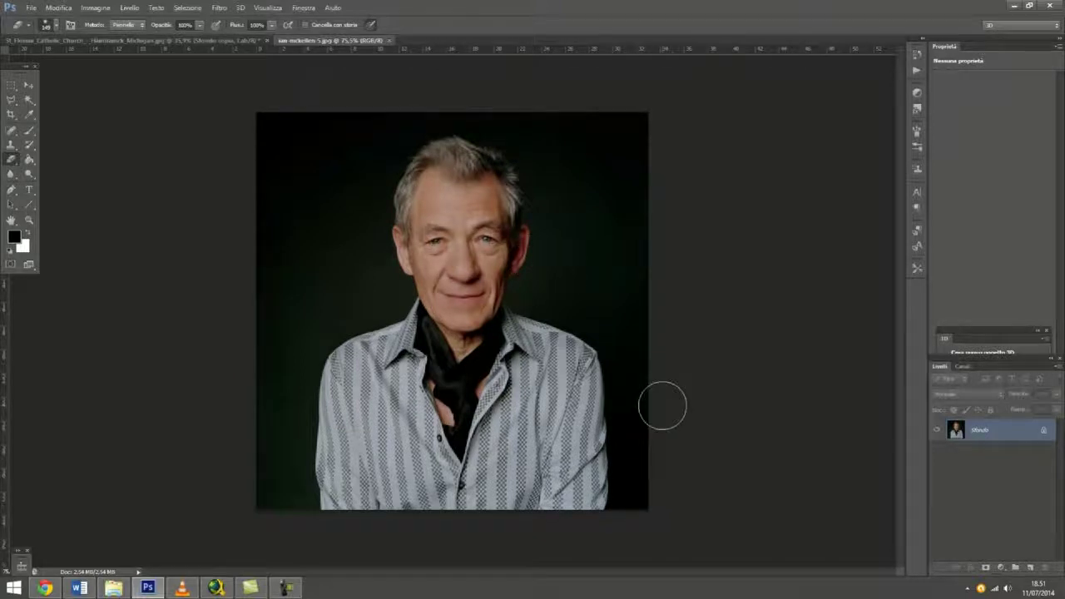
right_click(1007, 433)
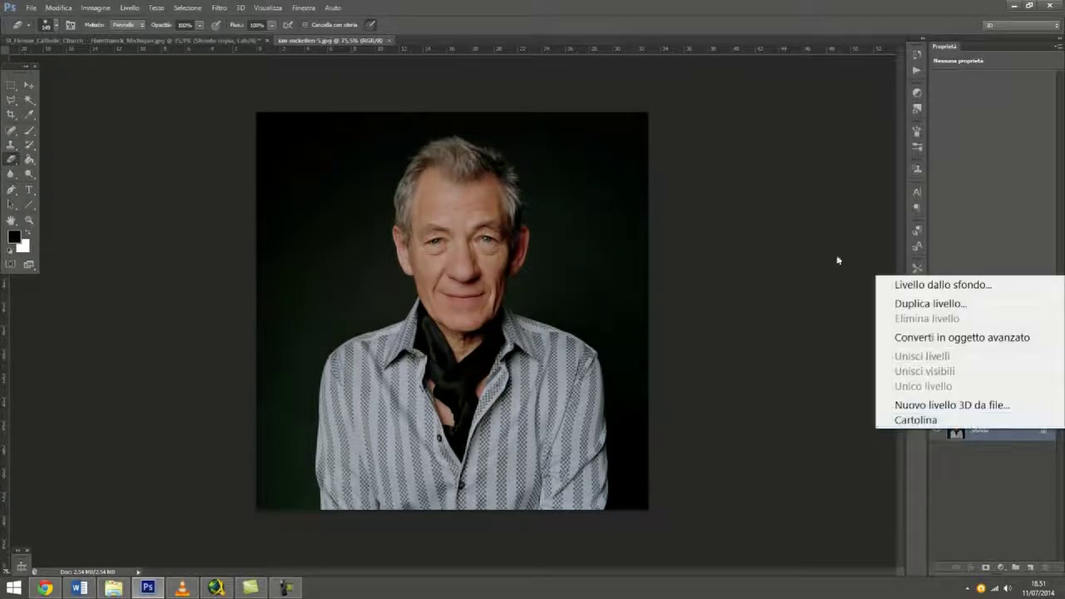
left_click(913, 305)
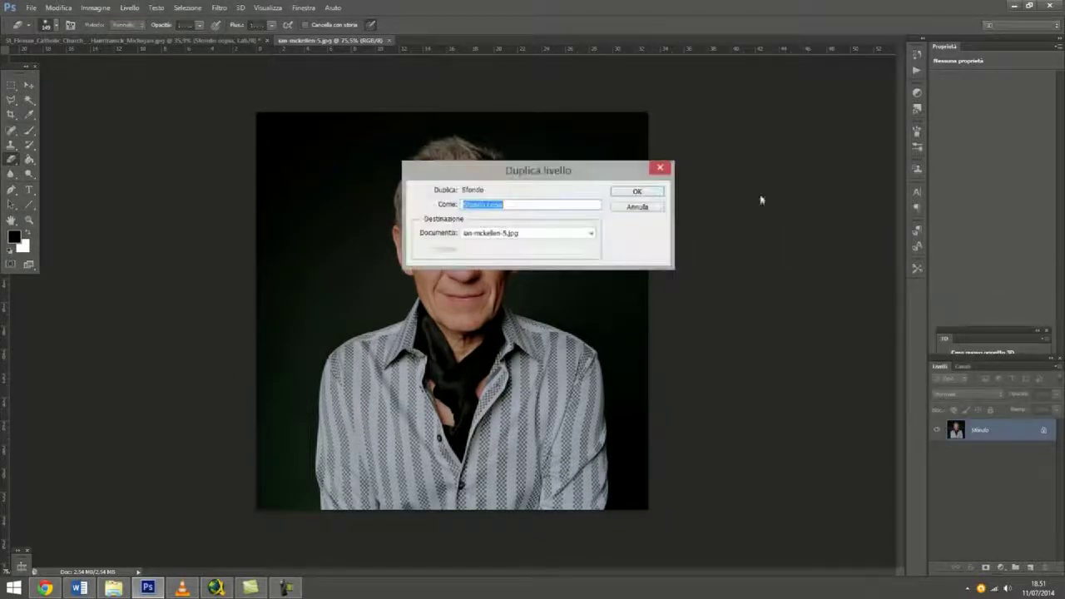
left_click(638, 189)
Duplicate Sfondo copia as Sfondo copia 2, then select Sfondo copia.
right_click(1002, 444)
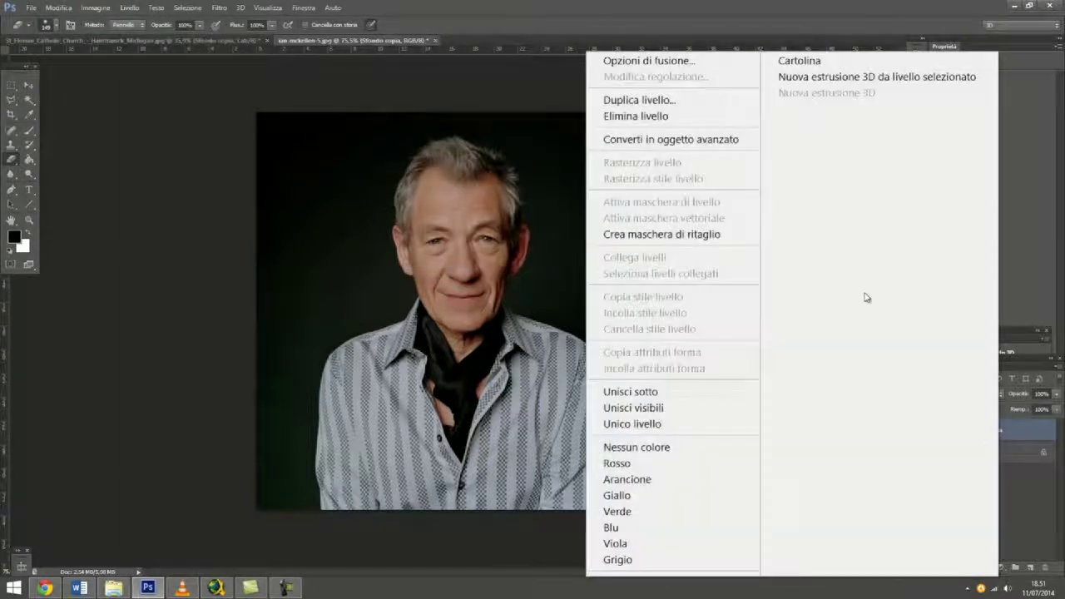
left_click(657, 100)
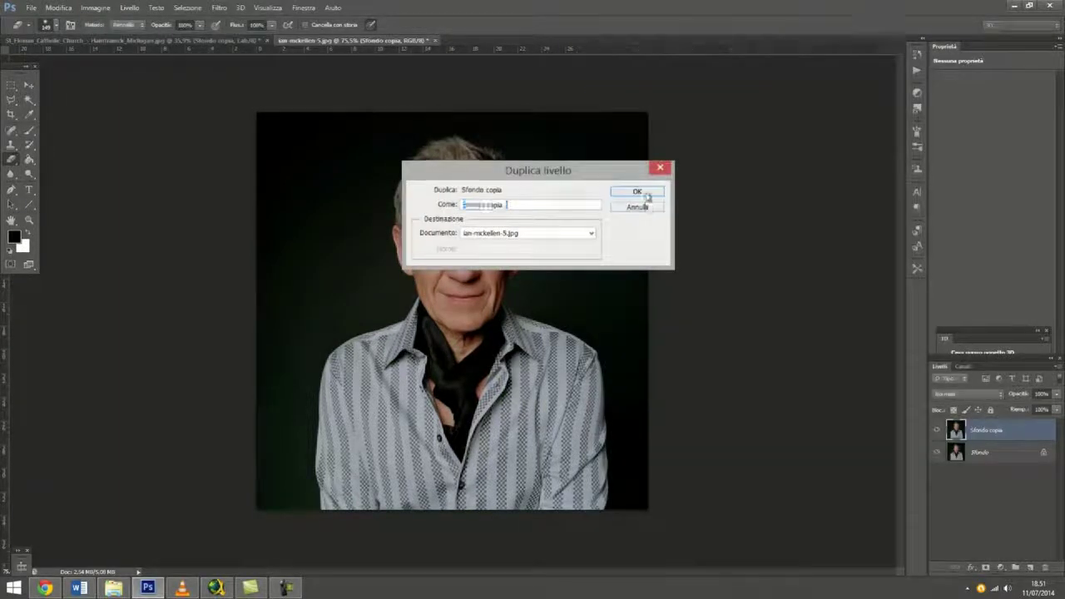
left_click(637, 191)
left_click(995, 453)
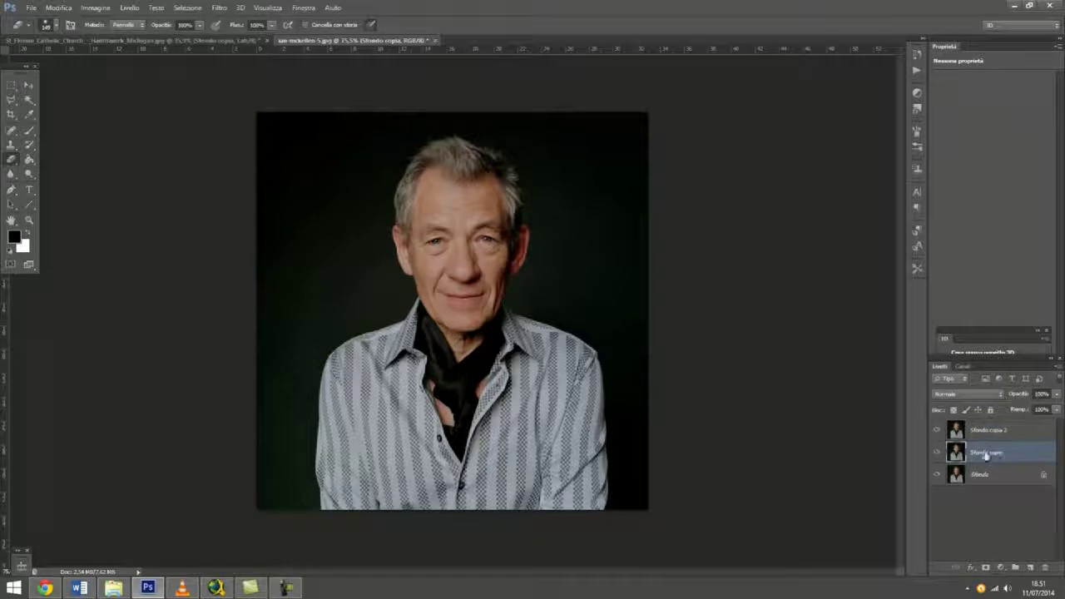
left_click(58, 7)
left_click(95, 7)
mouse_move(122, 47)
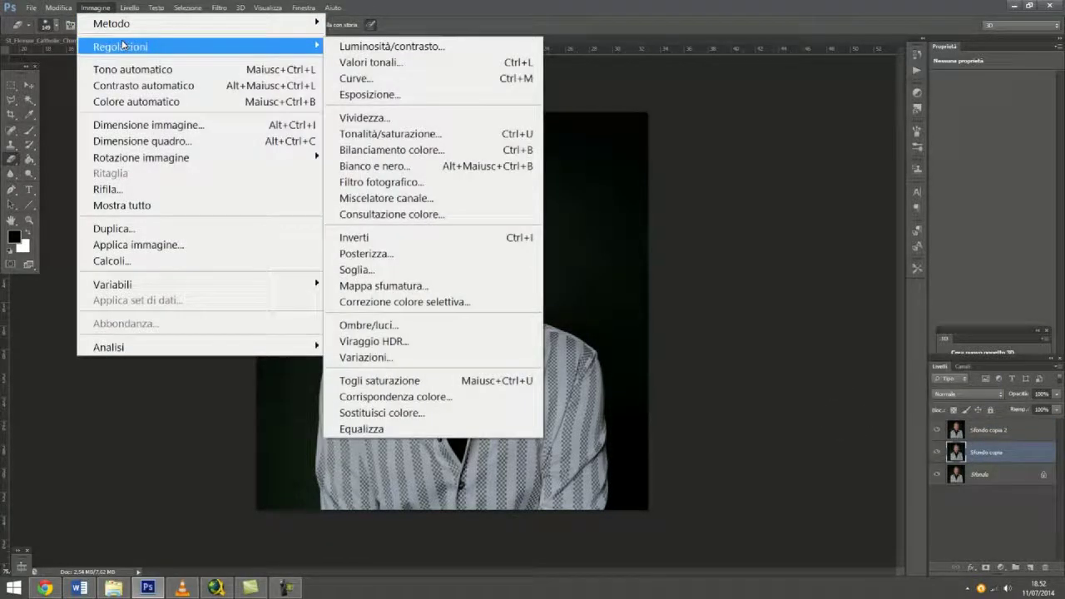
Desaturate Sfondo copia and set Sfondo copia 2 to Soft Light blend mode.
left_click(441, 380)
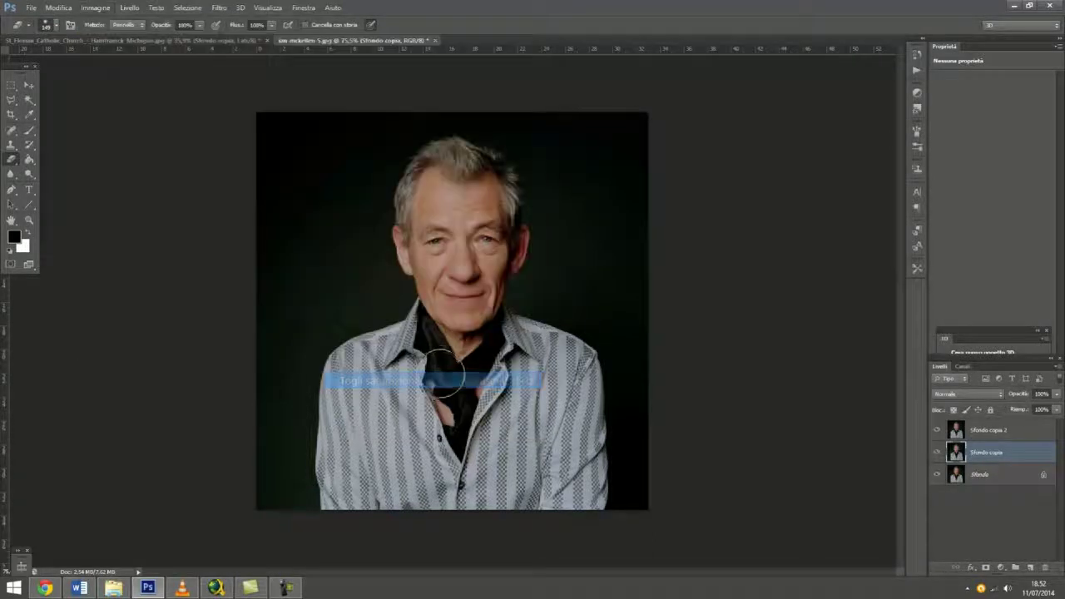
left_click(1011, 430)
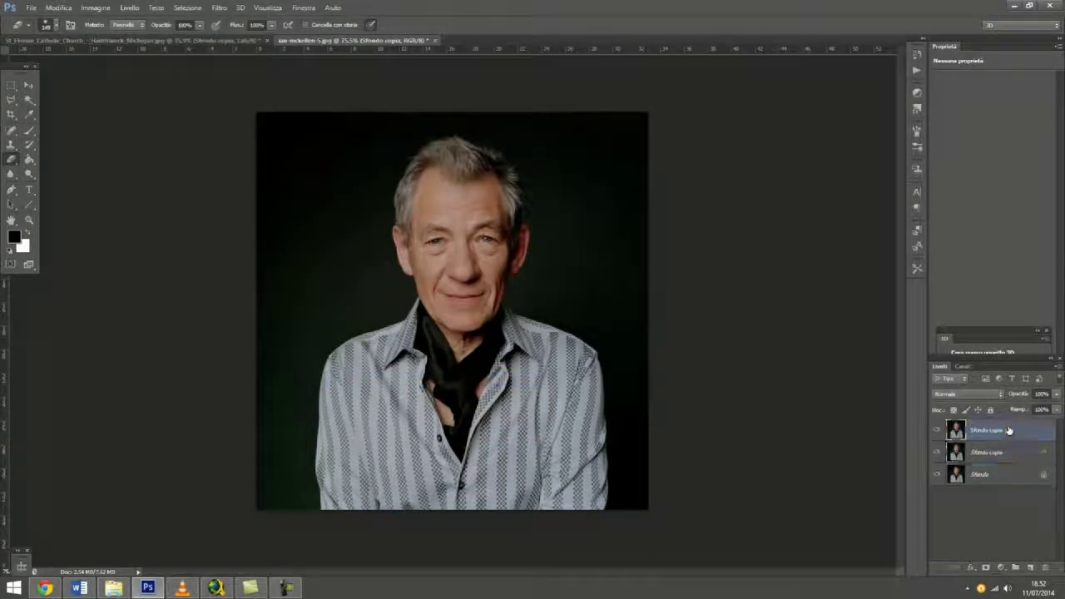
left_click(988, 400)
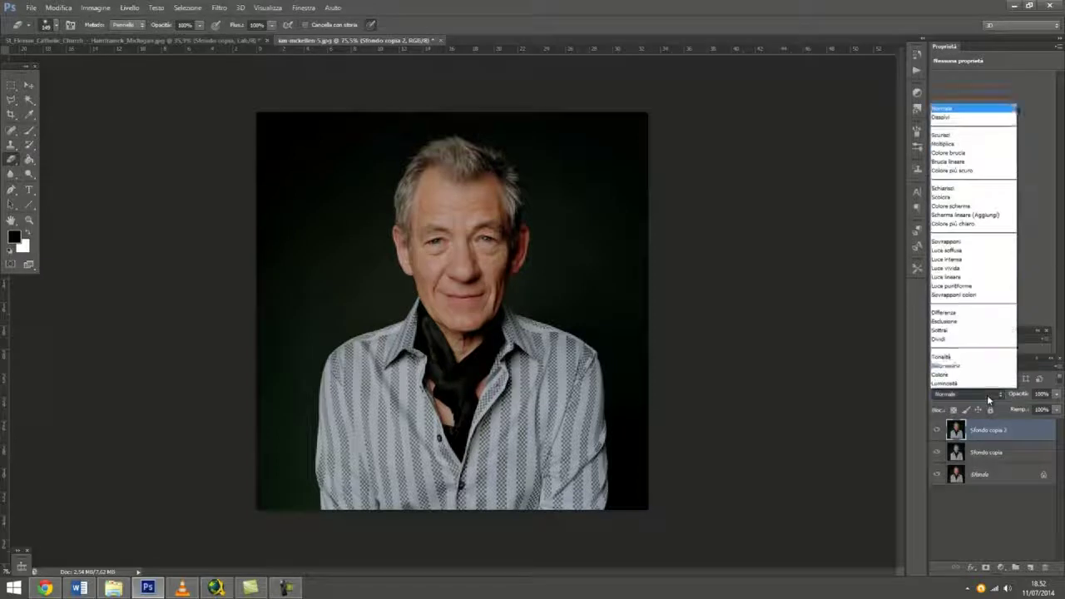
left_click(977, 256)
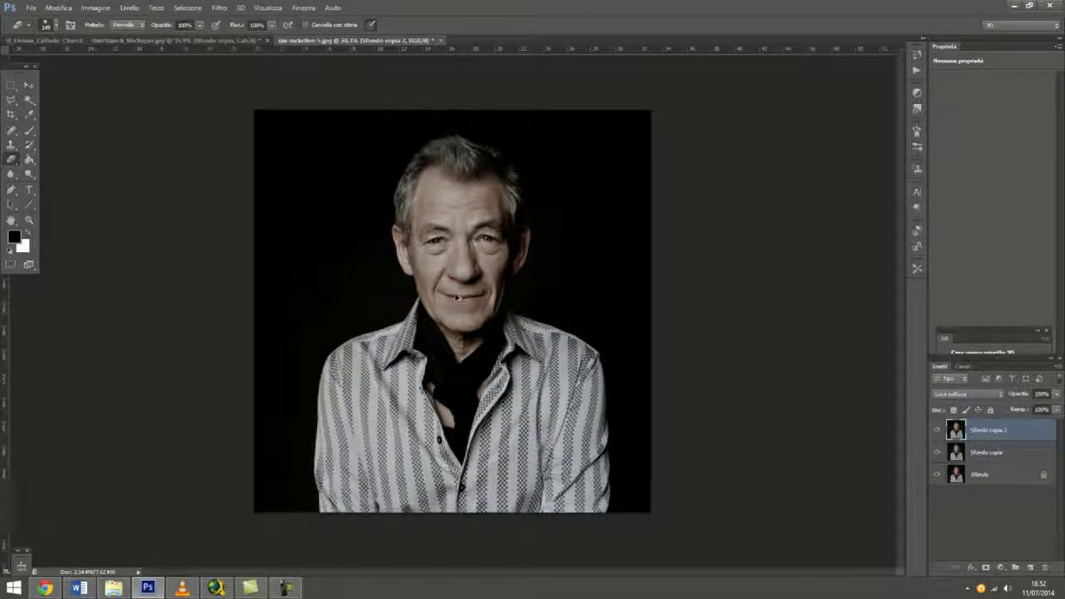
scroll(456, 297, "up", 3)
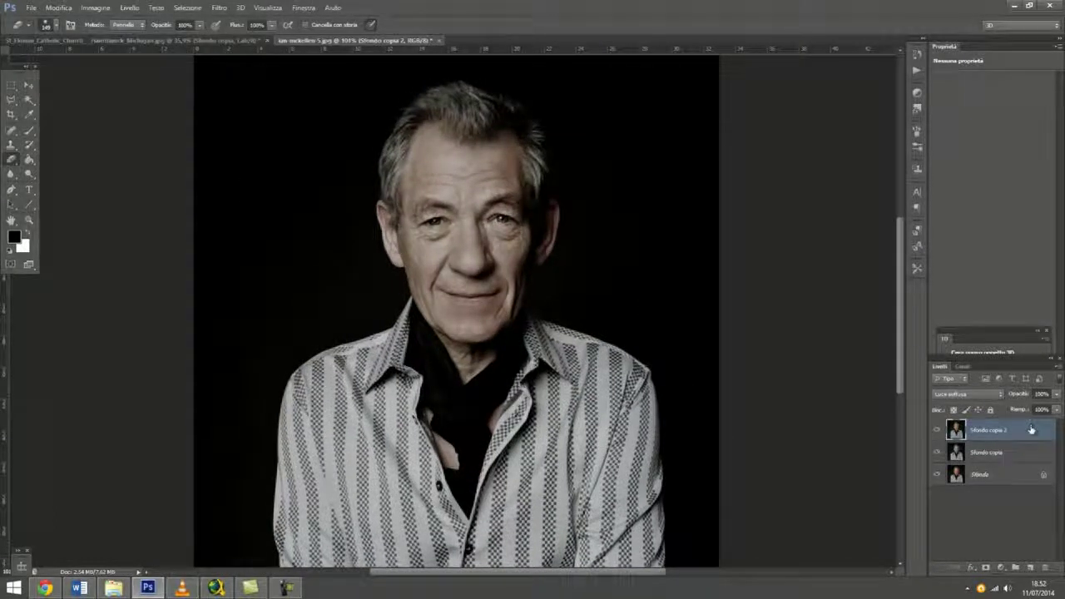
left_click(219, 7)
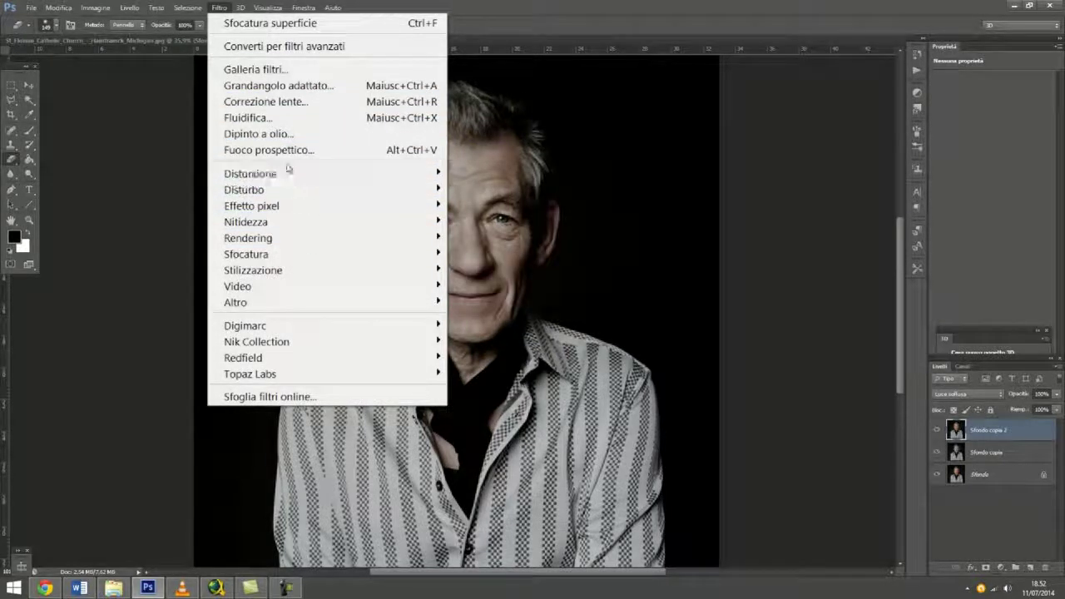
mouse_move(243, 190)
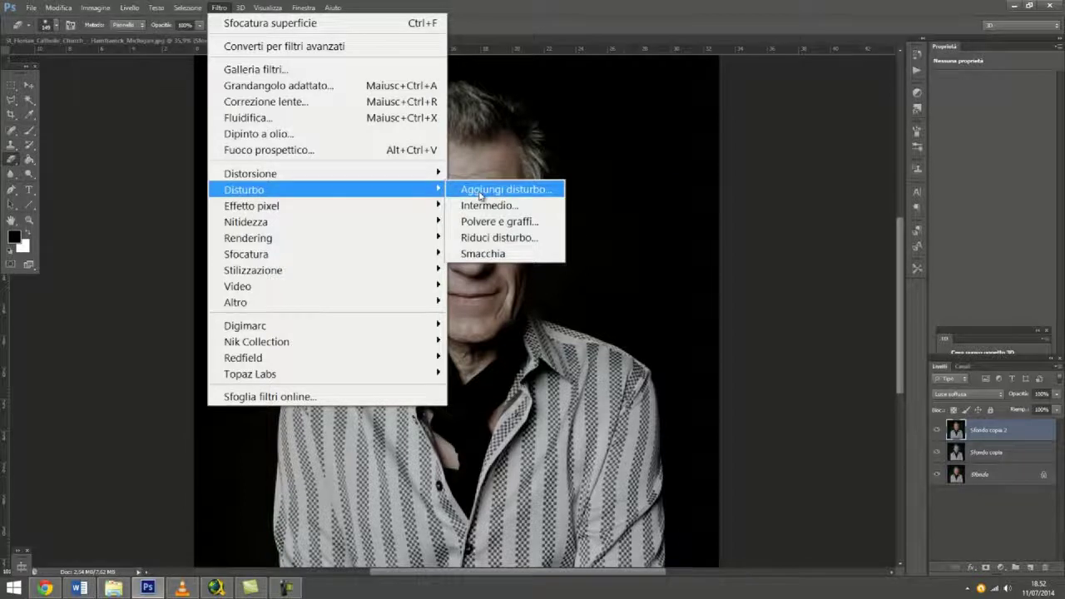
Add 4% Gaussian monochromatic noise to Sfondo copia 2.
left_click(481, 195)
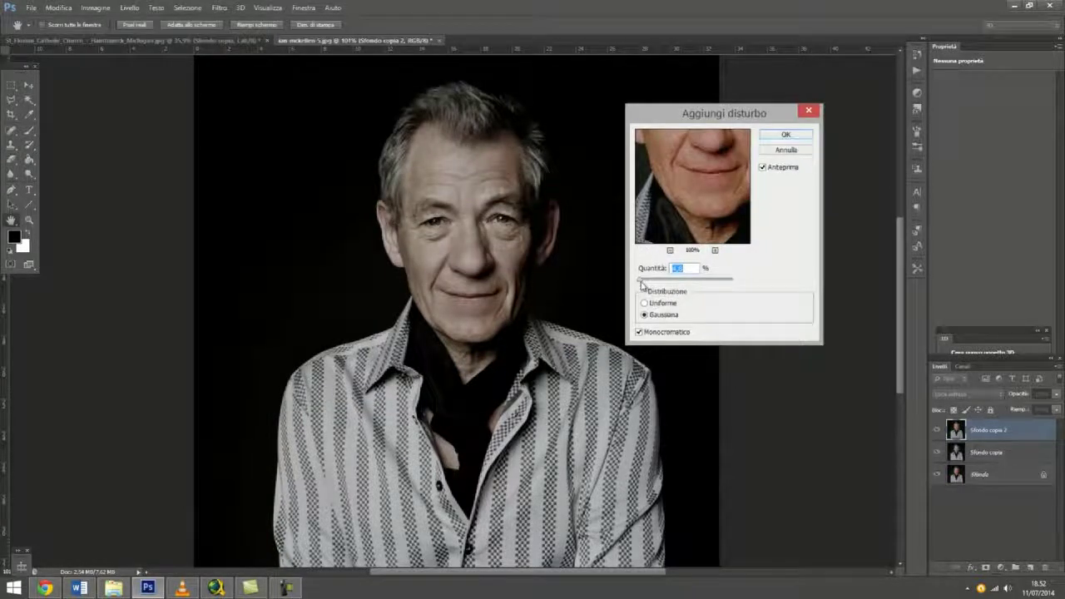
left_click_drag(643, 284, 638, 283)
left_click_drag(642, 284, 643, 282)
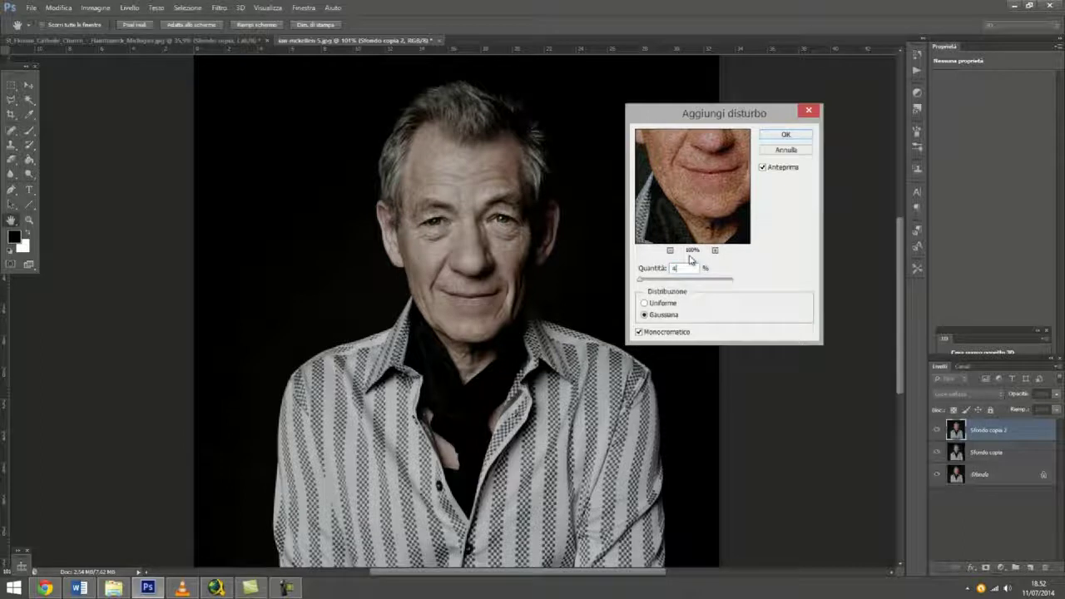
left_click(774, 136)
key("e")
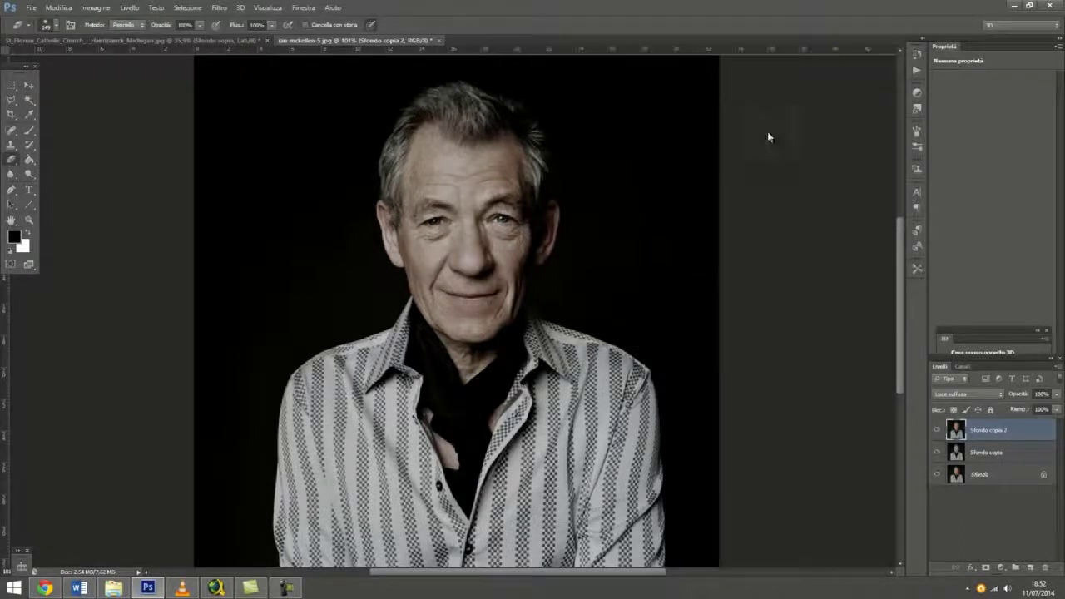
scroll(680, 221, "down", 2, "alt")
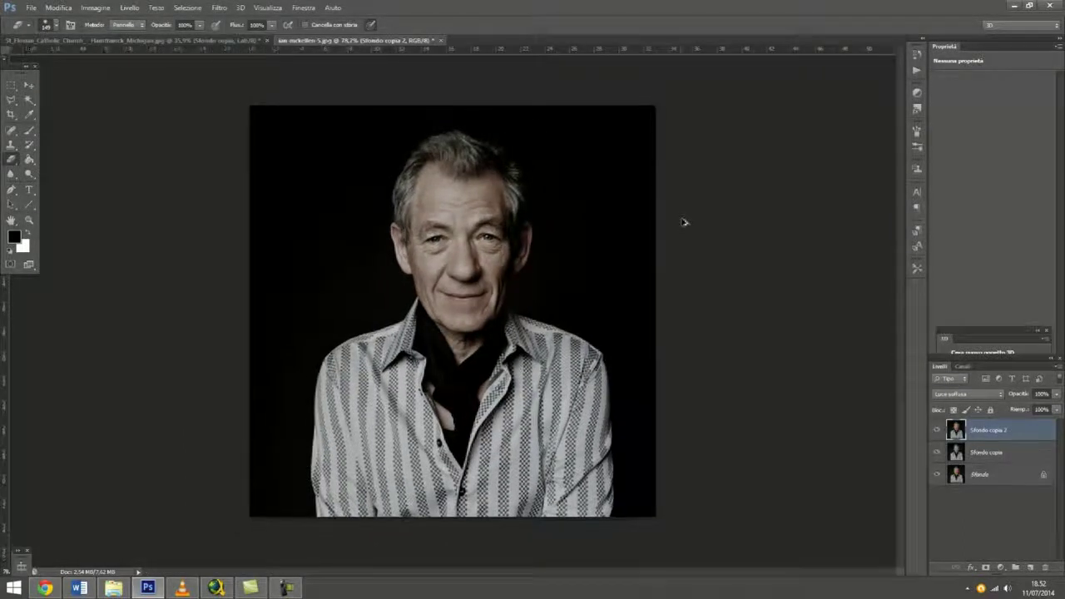
Merge Sfondo copia 2 down into Sfondo copia and toggle it to compare.
right_click(992, 428)
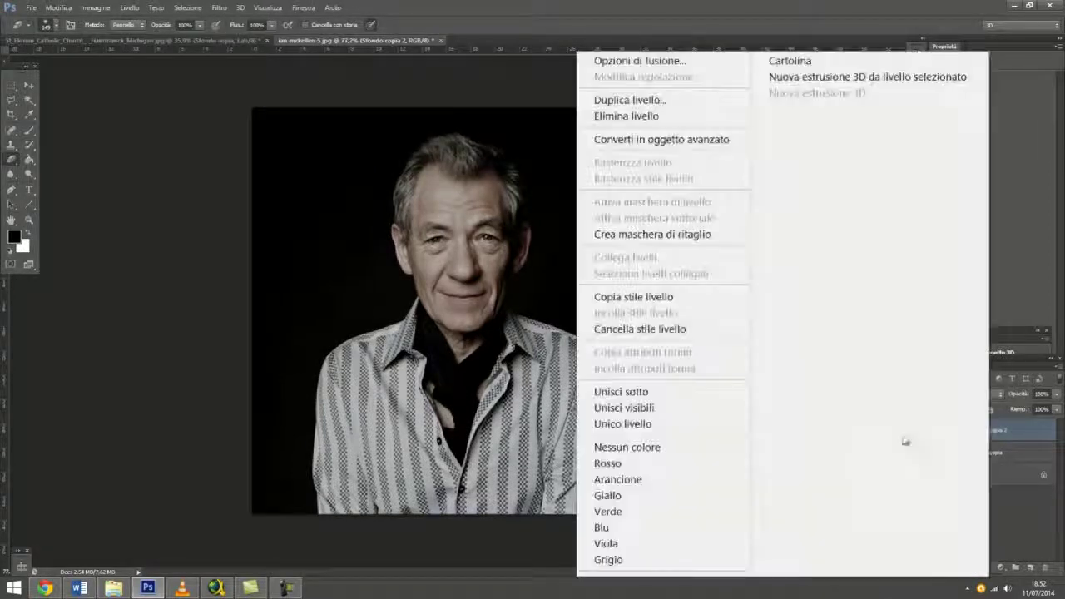
left_click(706, 390)
left_click(936, 430)
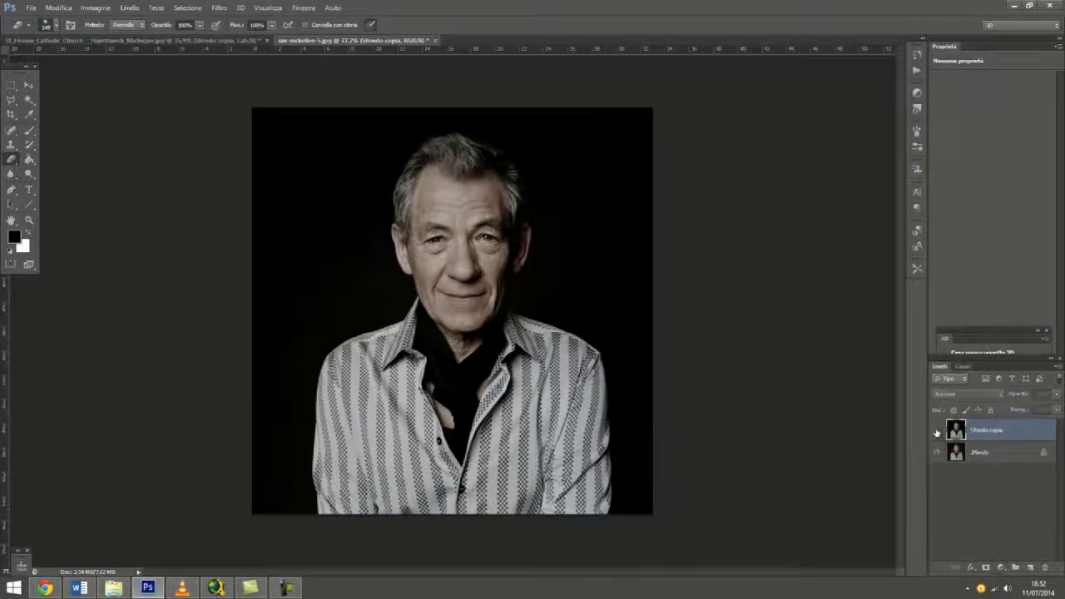
left_click(936, 430)
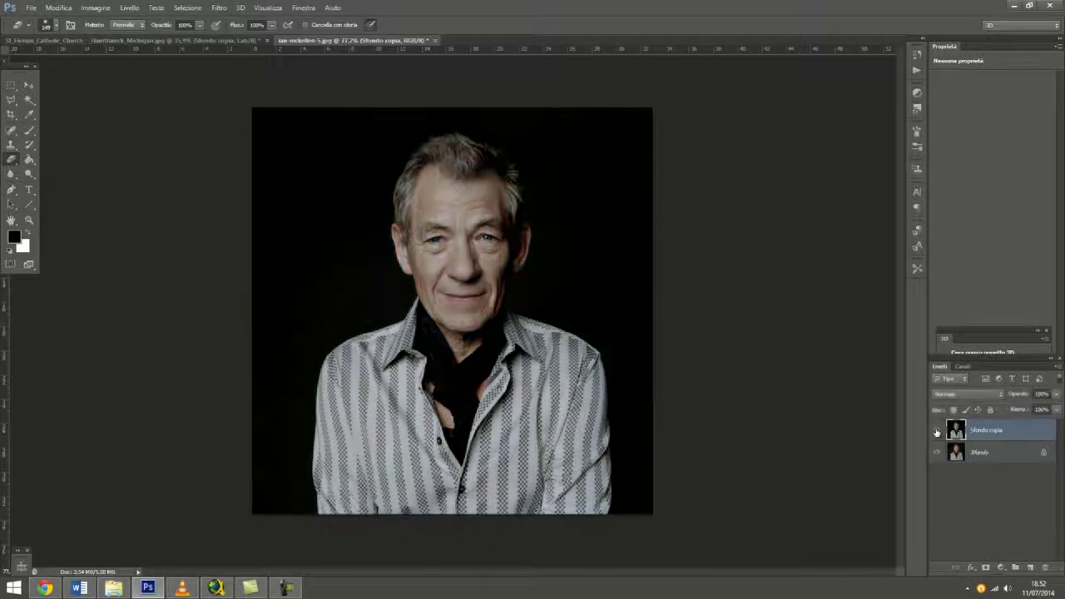
Open the basketball player photo from the source folder in Photoshop.
left_click(108, 591)
left_click_drag(633, 224, 152, 591)
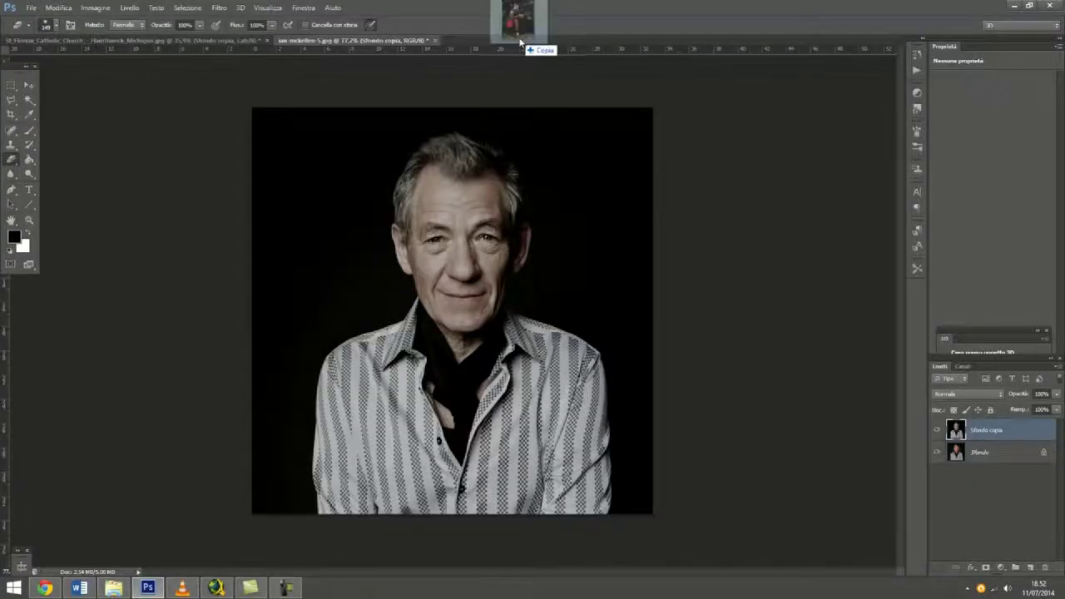
left_click_drag(153, 591, 518, 38)
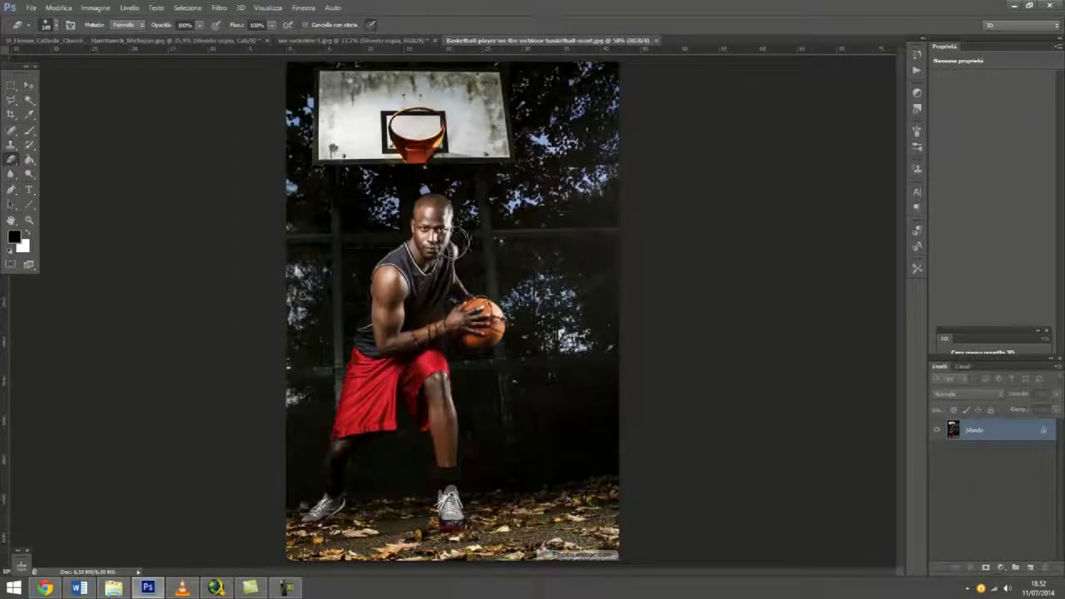
Duplicate the basketball photo's Sfondo layer as Sfondo copia.
right_click(986, 441)
left_click(930, 303)
left_click(657, 194)
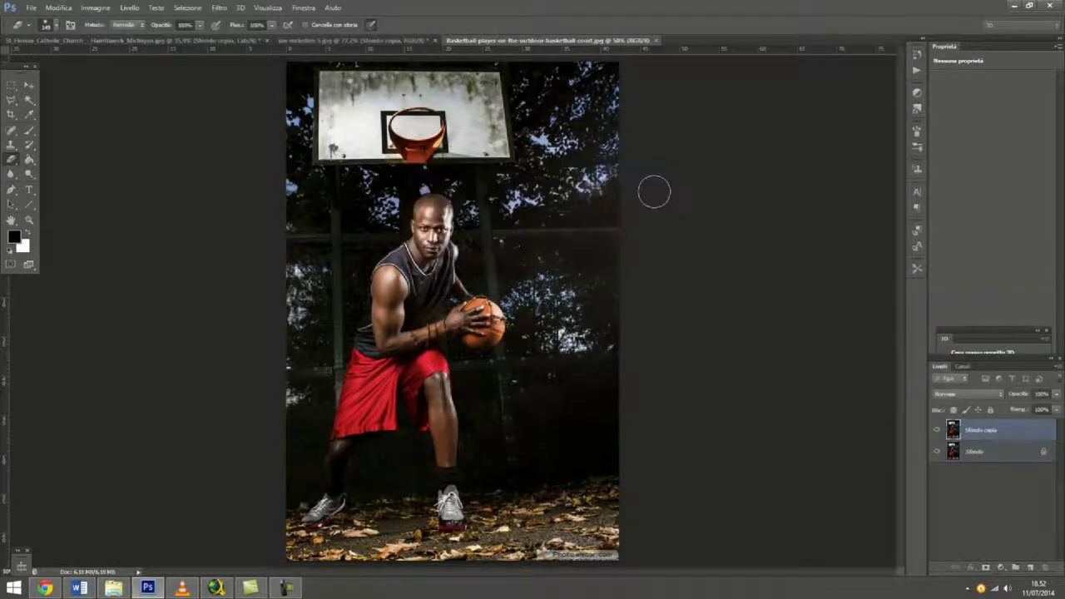
left_click(981, 395)
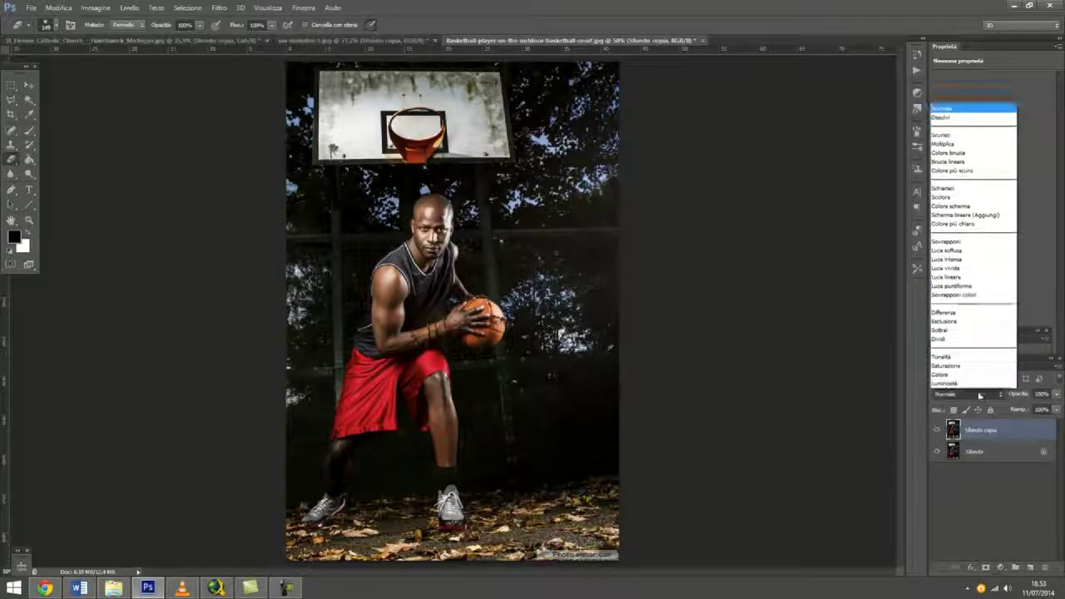
Set Sfondo copia to Vivid Light blend mode and invert its colours.
left_click(985, 269)
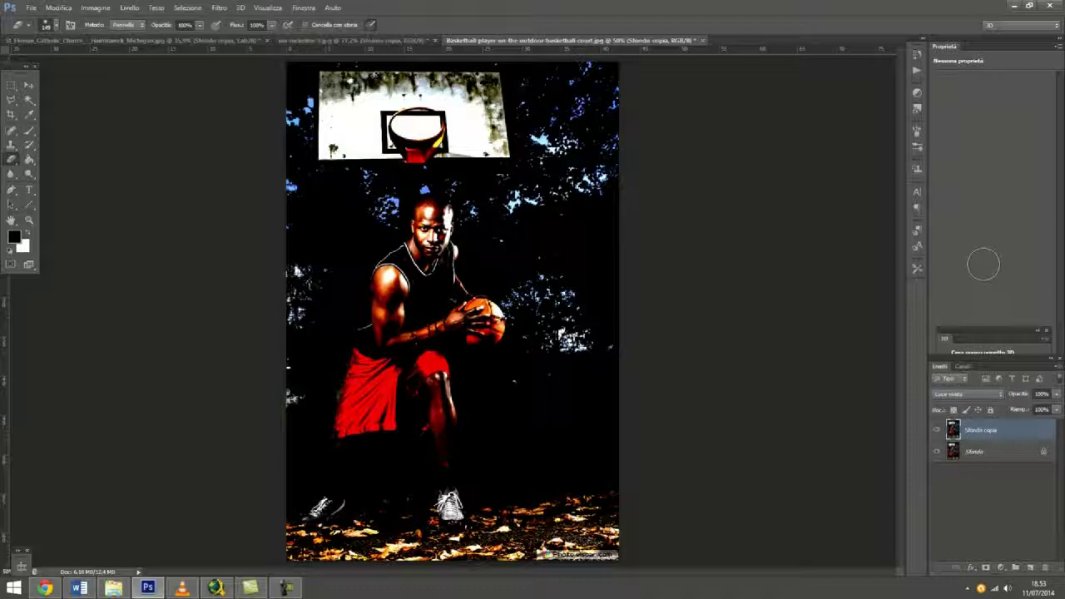
left_click(93, 7)
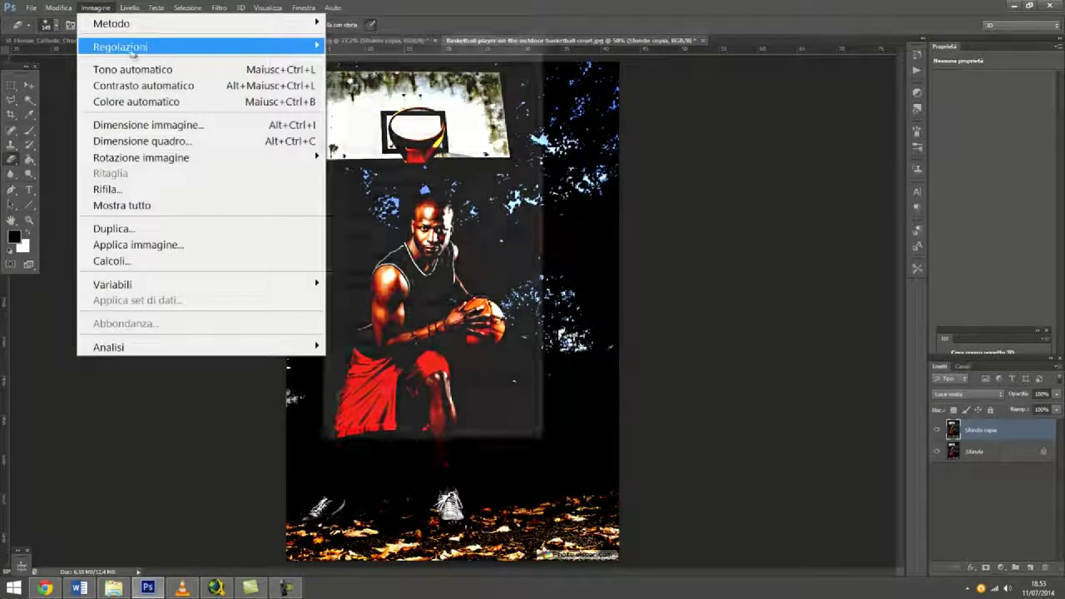
mouse_move(120, 47)
left_click(435, 239)
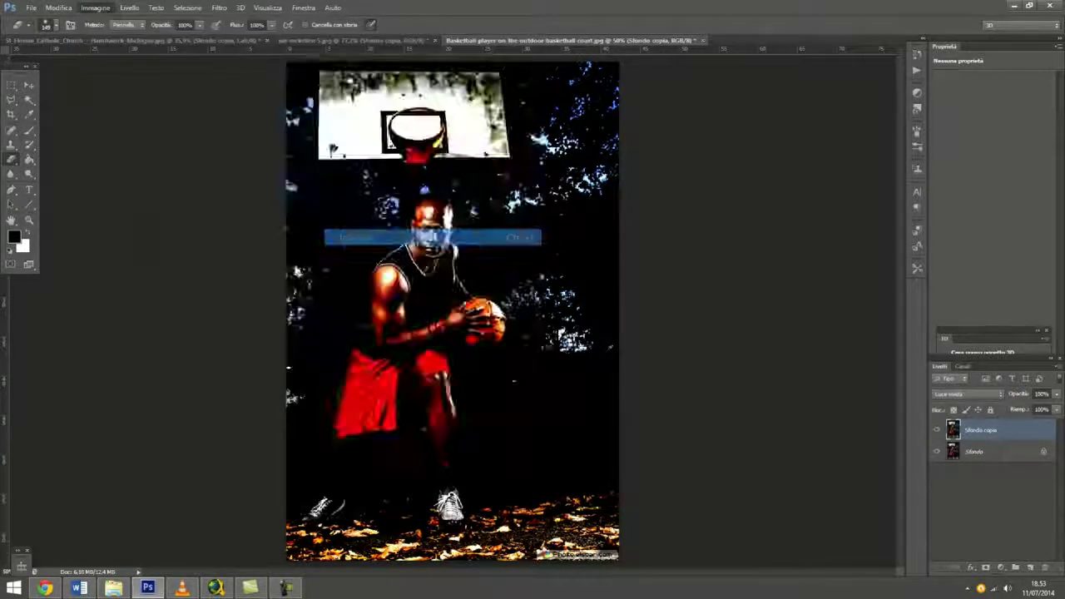
Apply a 40-pixel radius Surface Blur to the copy layer.
left_click(219, 8)
mouse_move(325, 253)
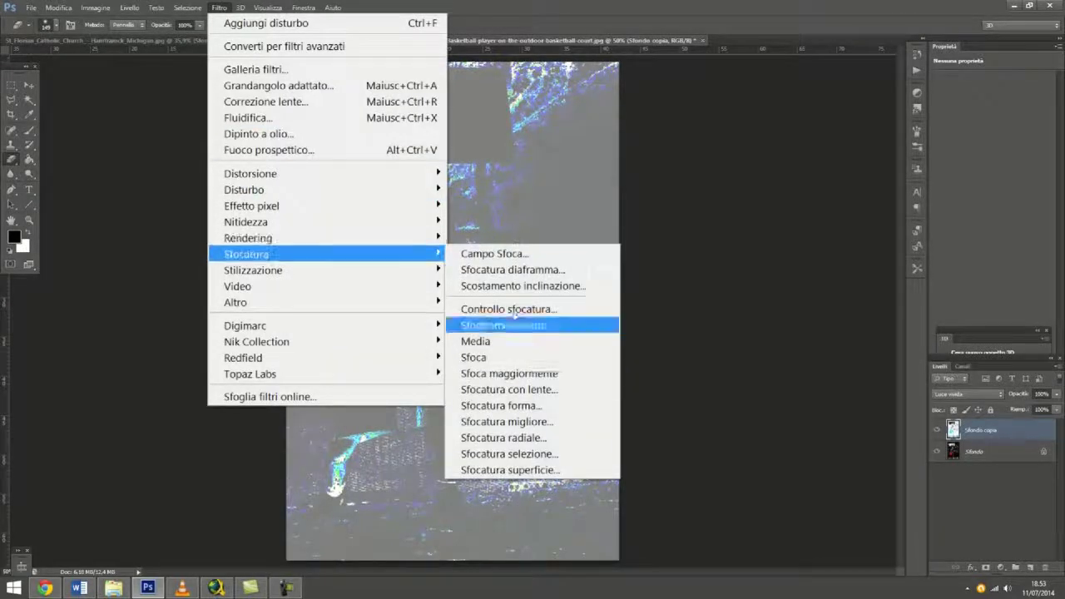
left_click(516, 471)
left_click_drag(714, 308, 738, 308)
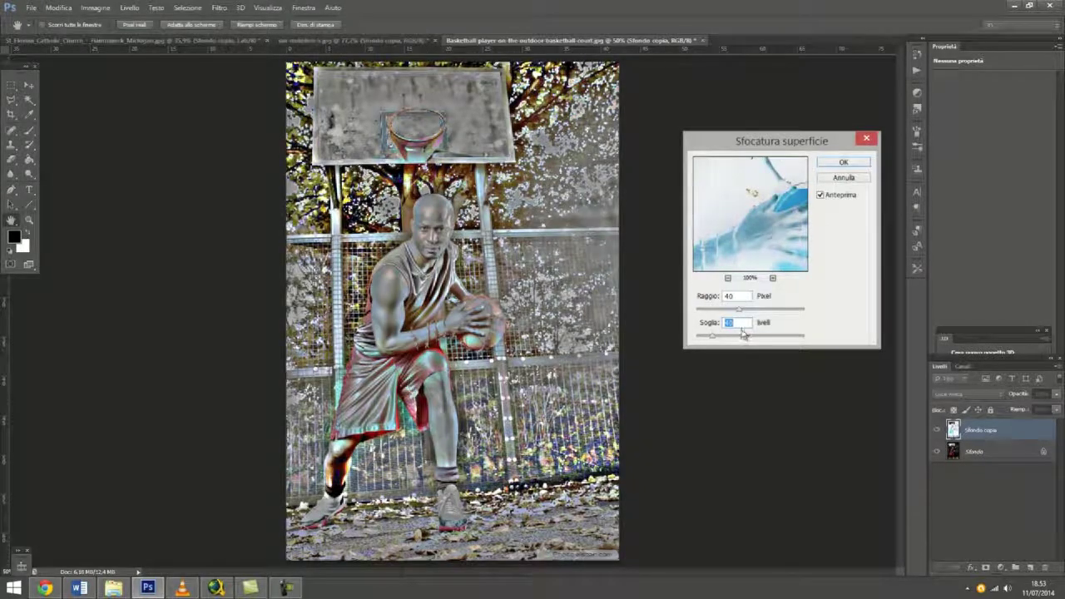
left_click(840, 163)
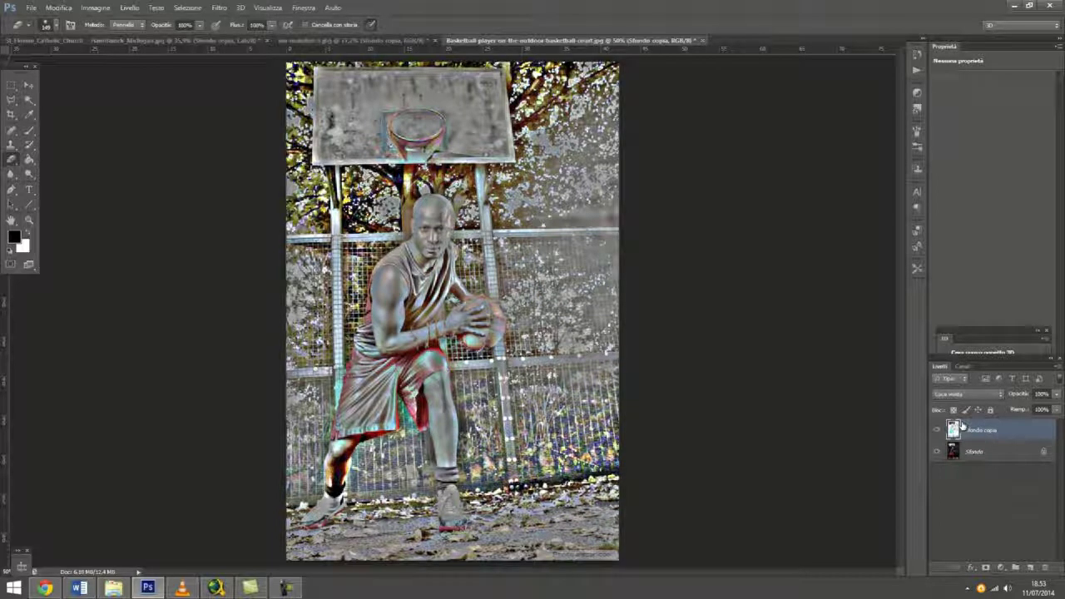
Stamp all visible layers into a new Livello 1 and delete the Sfondo copia layer.
key("ctrl+shift+alt+e")
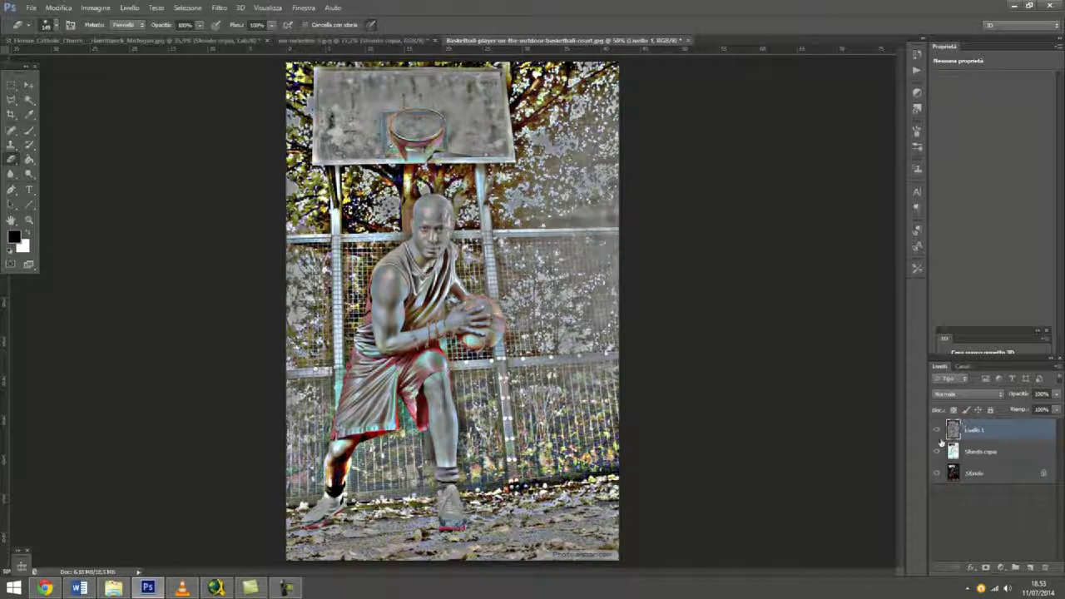
left_click(1001, 452)
right_click(1002, 450)
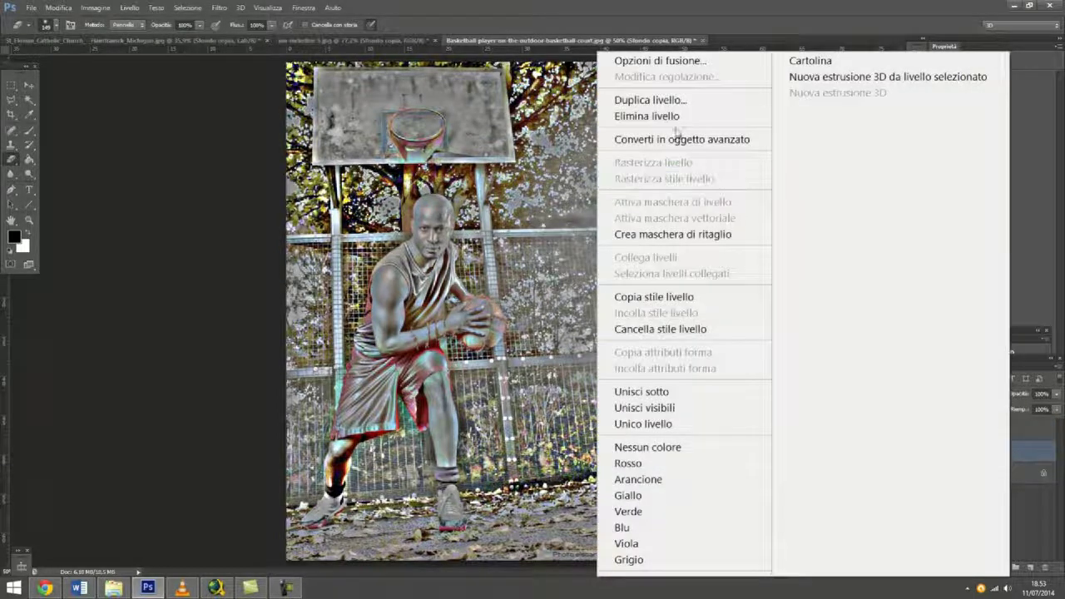
left_click(678, 116)
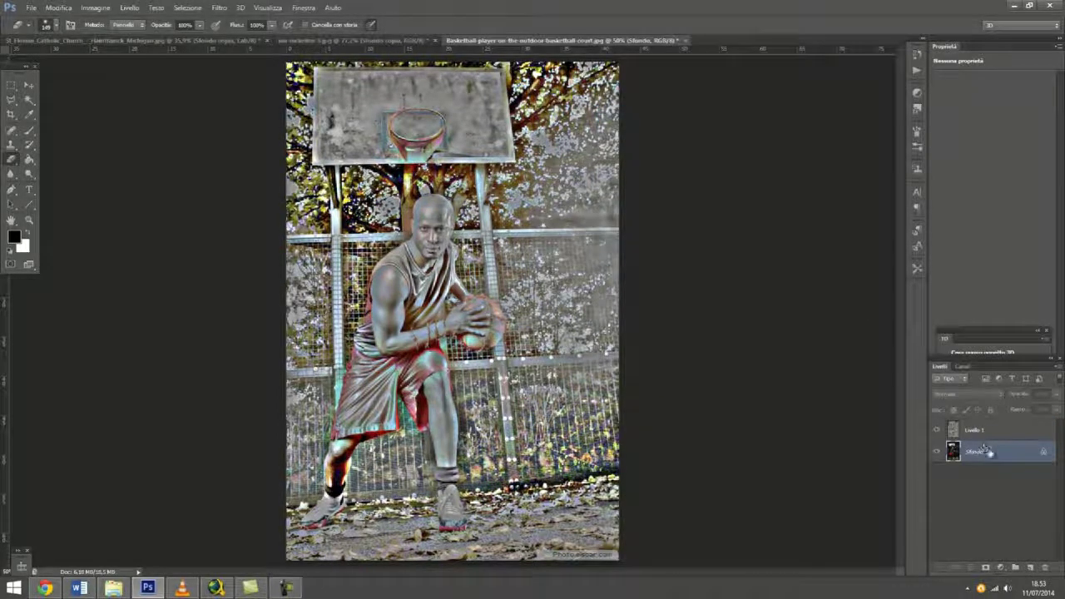
Set Livello 1 to Overlay (Sovrapponi) blending and zoom in twice on the photo.
left_click(991, 434)
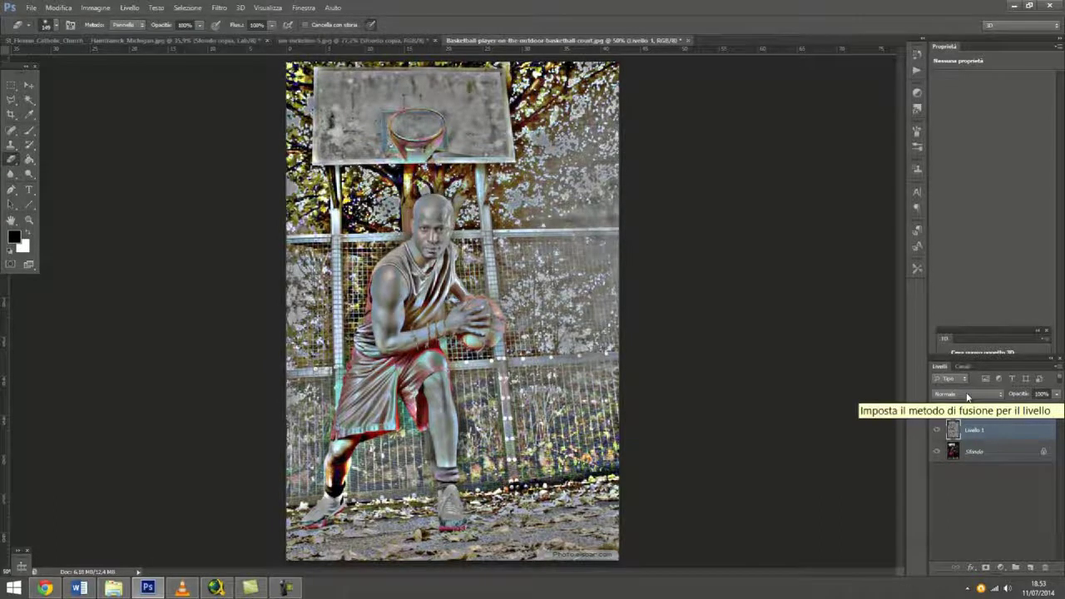
left_click(968, 397)
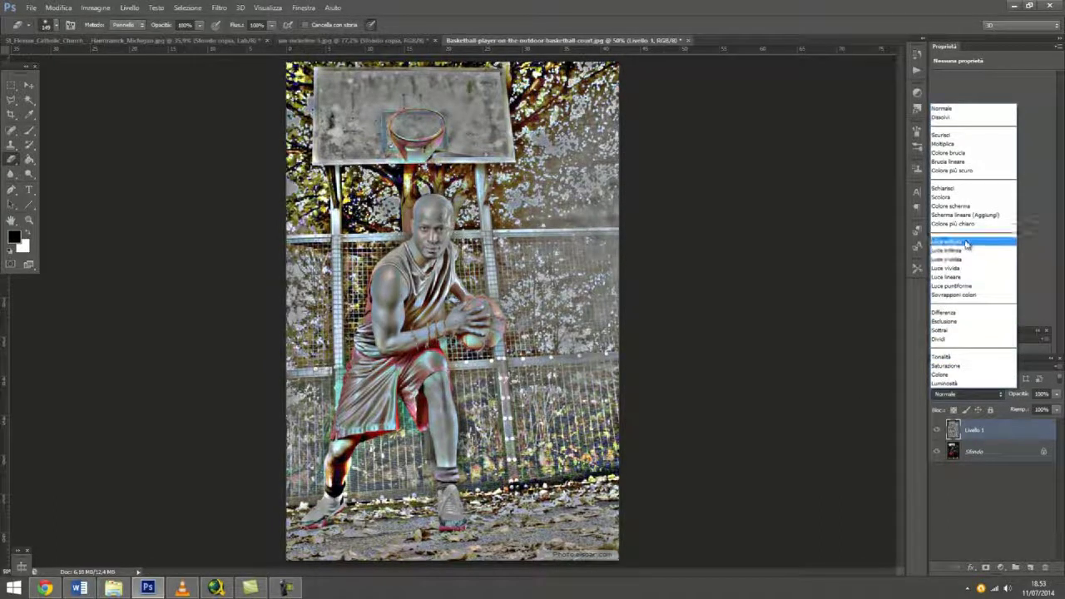
left_click(967, 242)
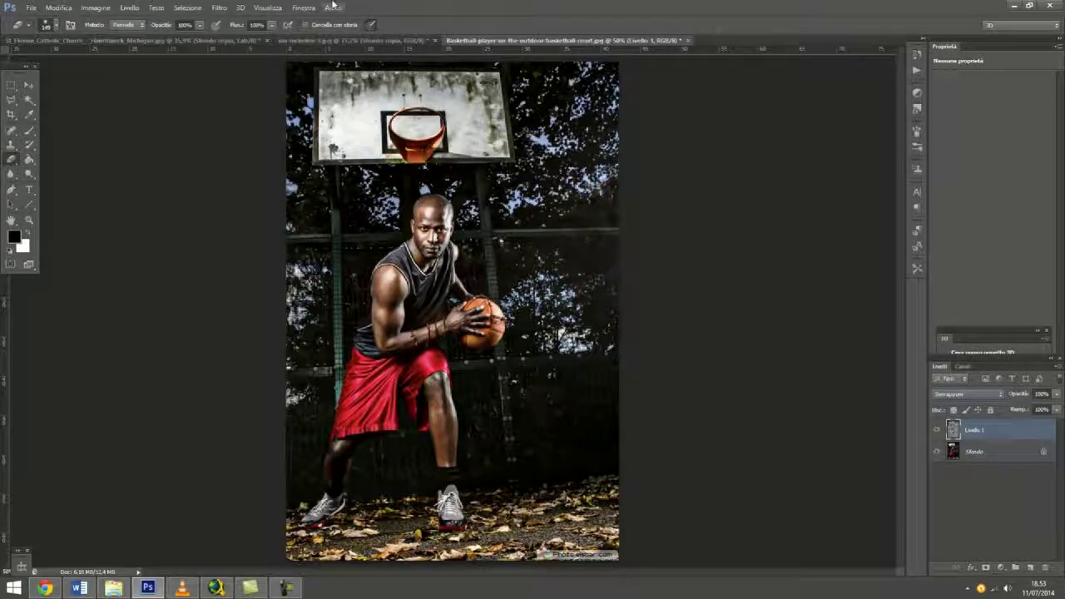
left_click(267, 8)
left_click(283, 123)
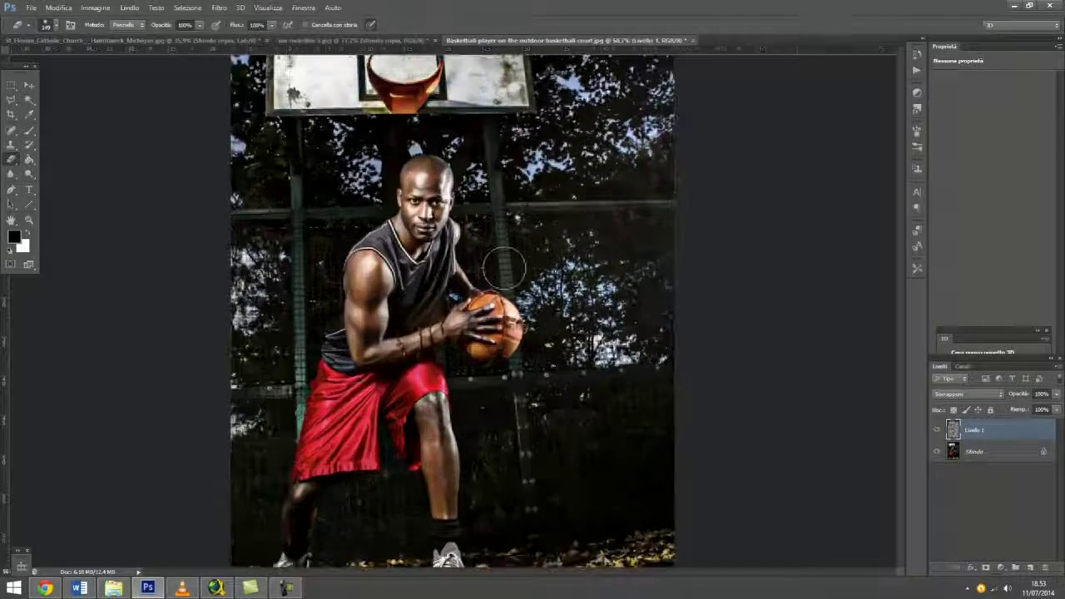
scroll(489, 268, "down", 1)
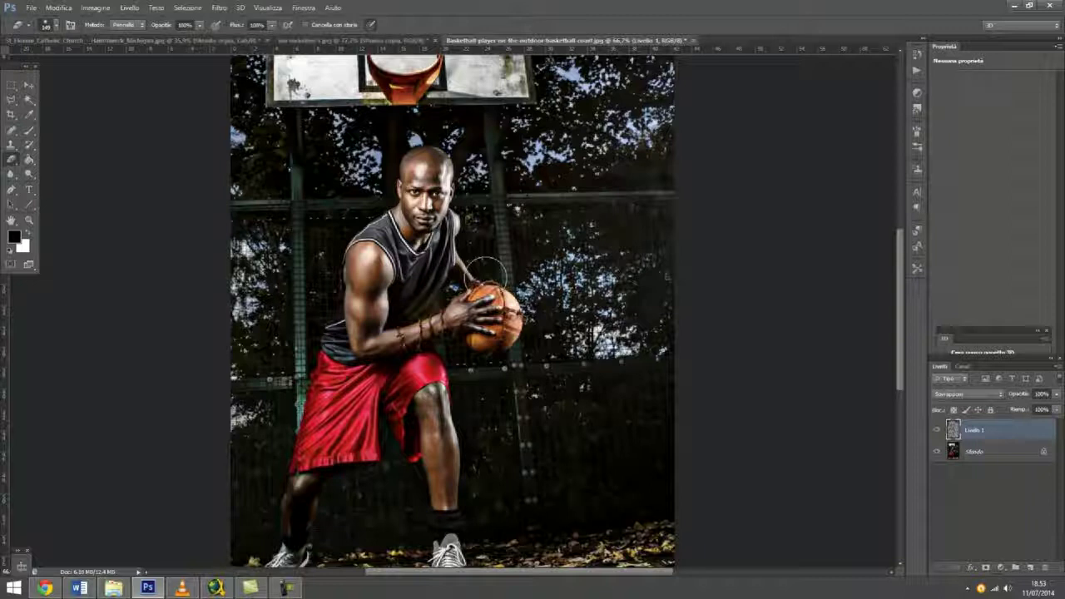
Apply Shadows/Highlights with shadows amount 0 and midtone contrast +20 to Livello 1.
left_click(95, 7)
mouse_move(121, 47)
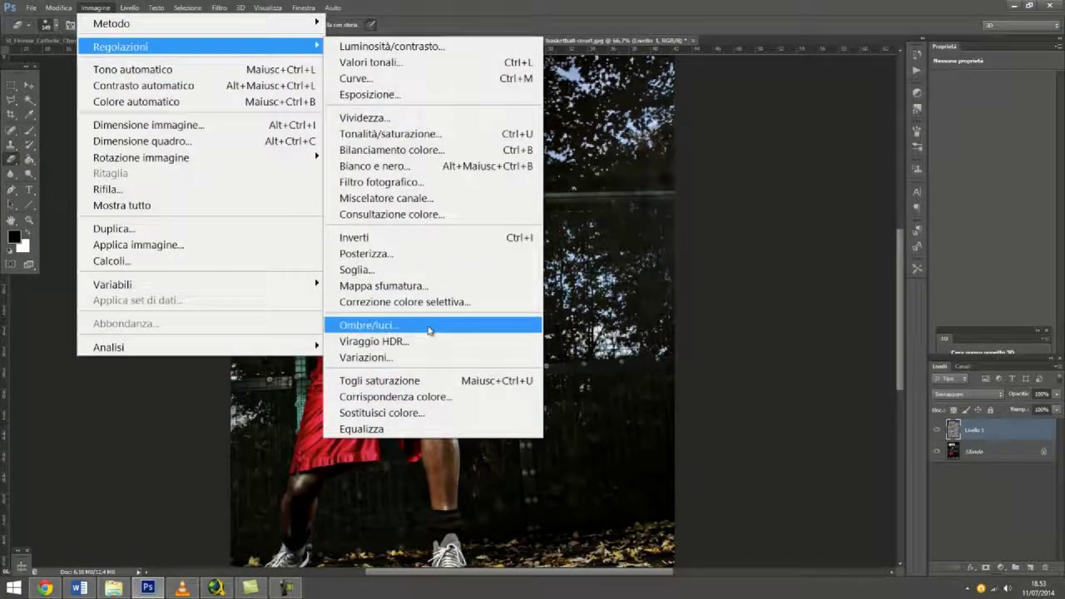
left_click(427, 326)
left_click_drag(103, 118, 53, 136)
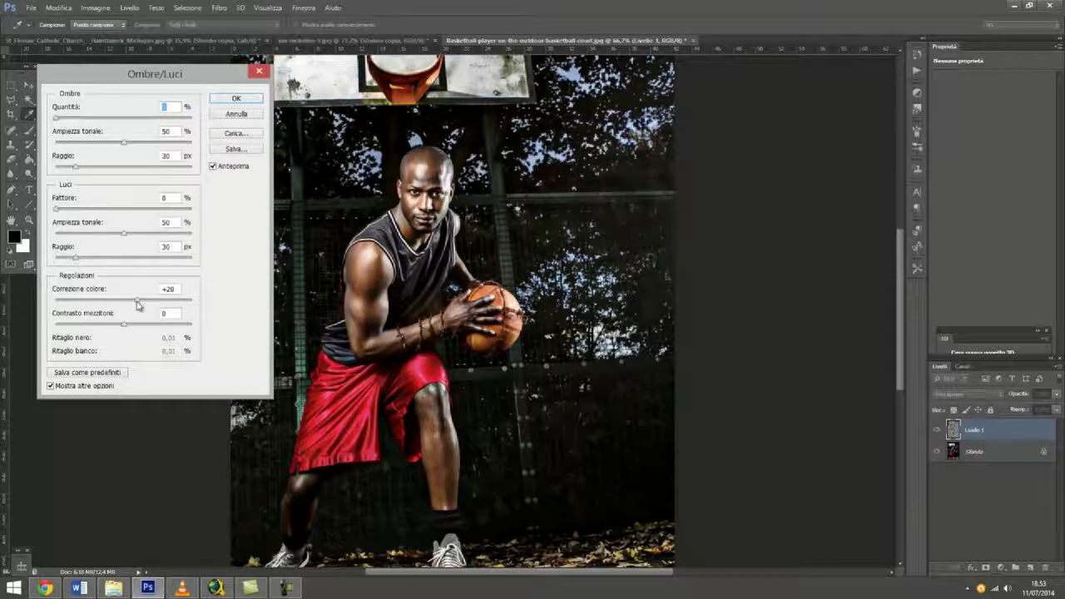
left_click_drag(125, 324, 152, 328)
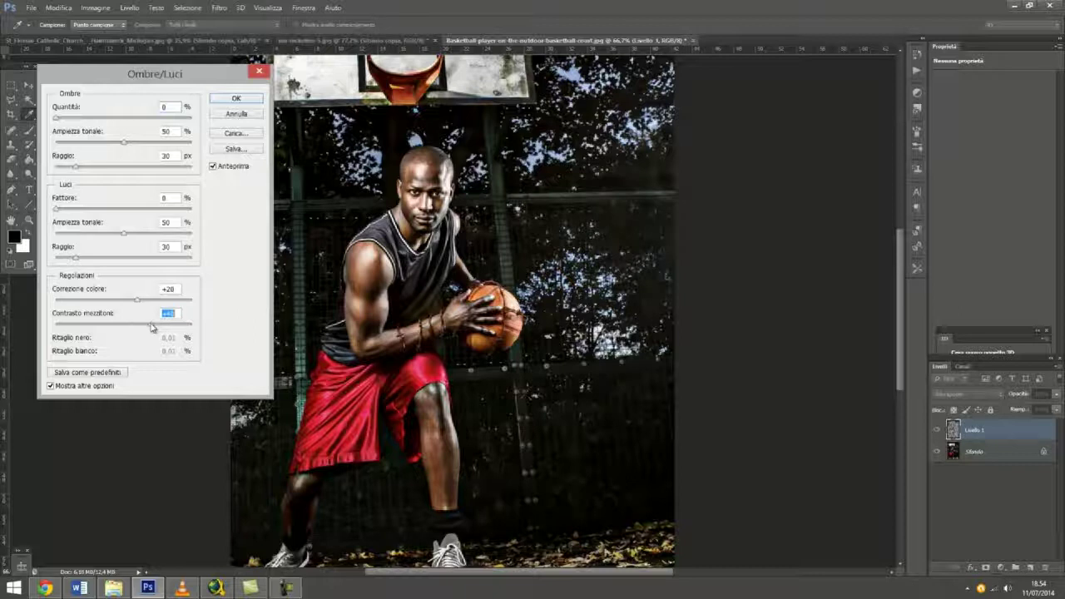
left_click(215, 99)
key("e")
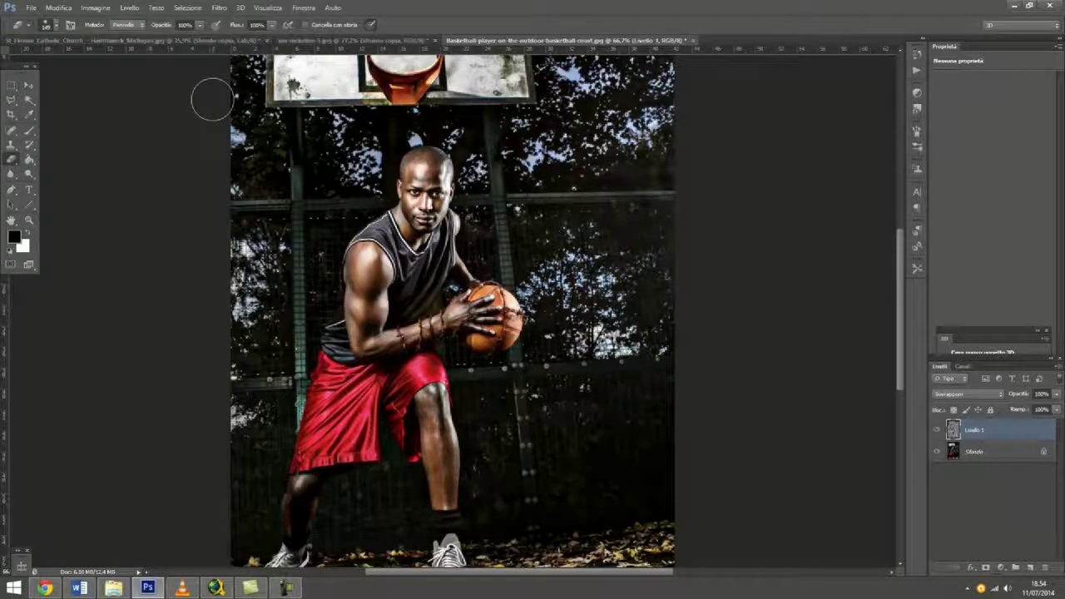
right_click(1026, 436)
Merge the visible layers into Sfondo and duplicate it as Sfondo copia.
left_click(695, 407)
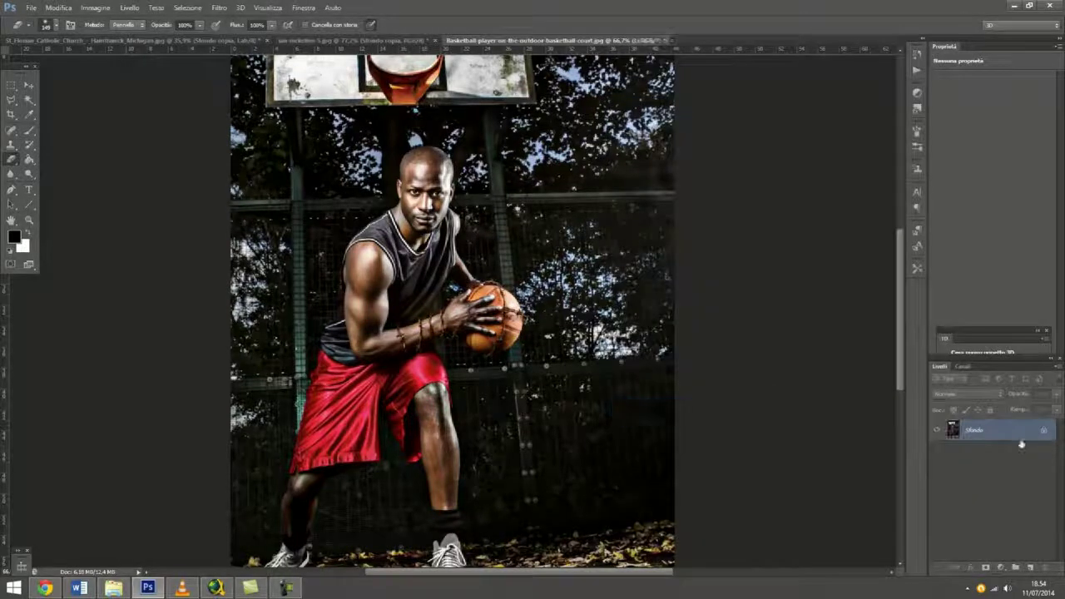
right_click(1021, 444)
left_click(941, 306)
left_click(651, 190)
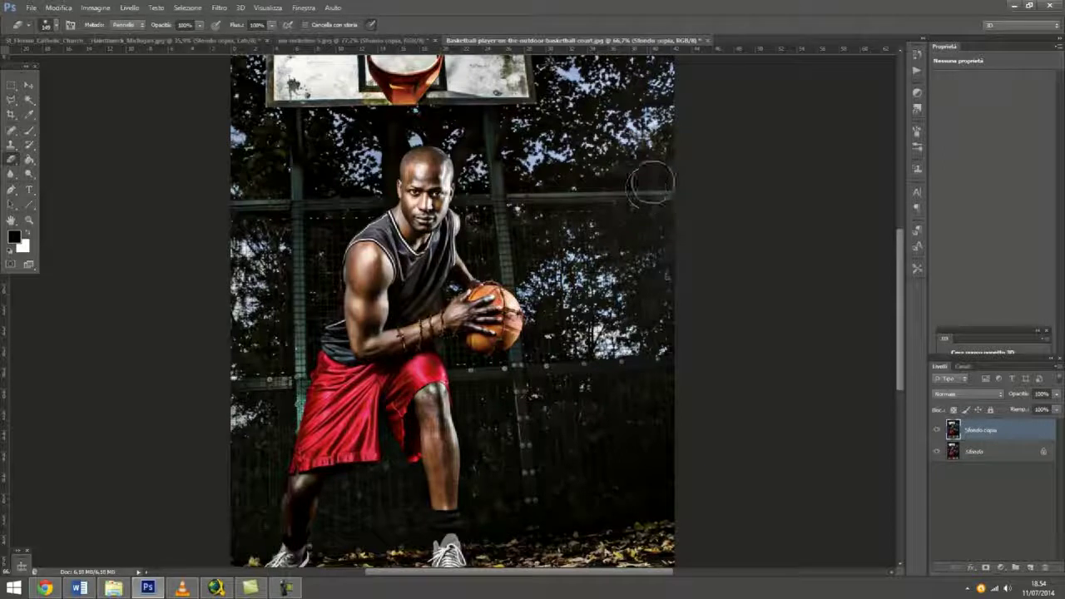
Apply a 4-pixel High Pass to the copy and blend it in Hard Light (Luce intensa).
left_click(223, 6)
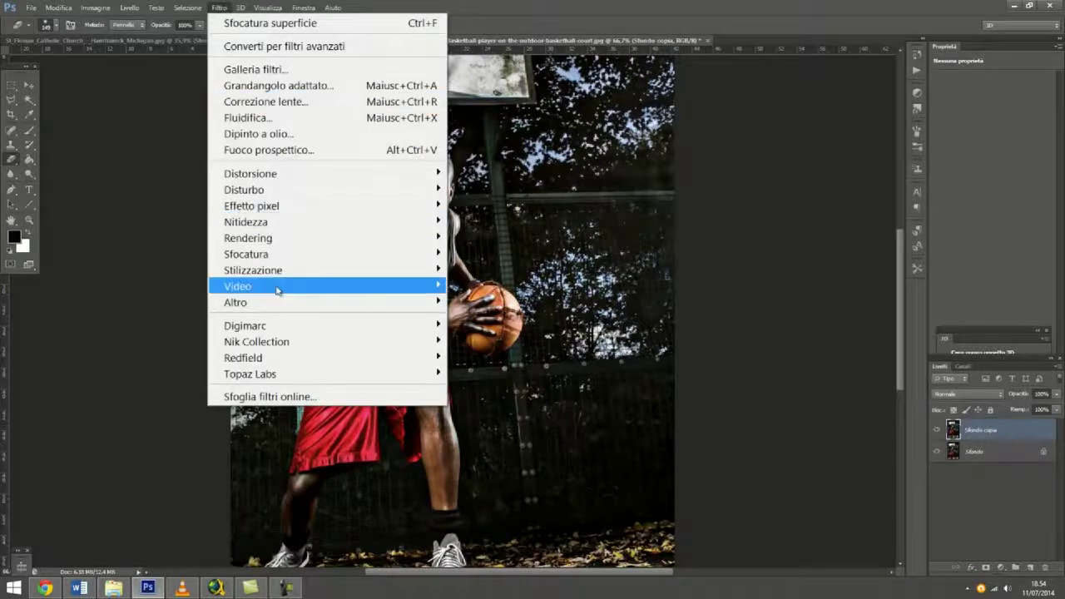
mouse_move(235, 302)
left_click(480, 307)
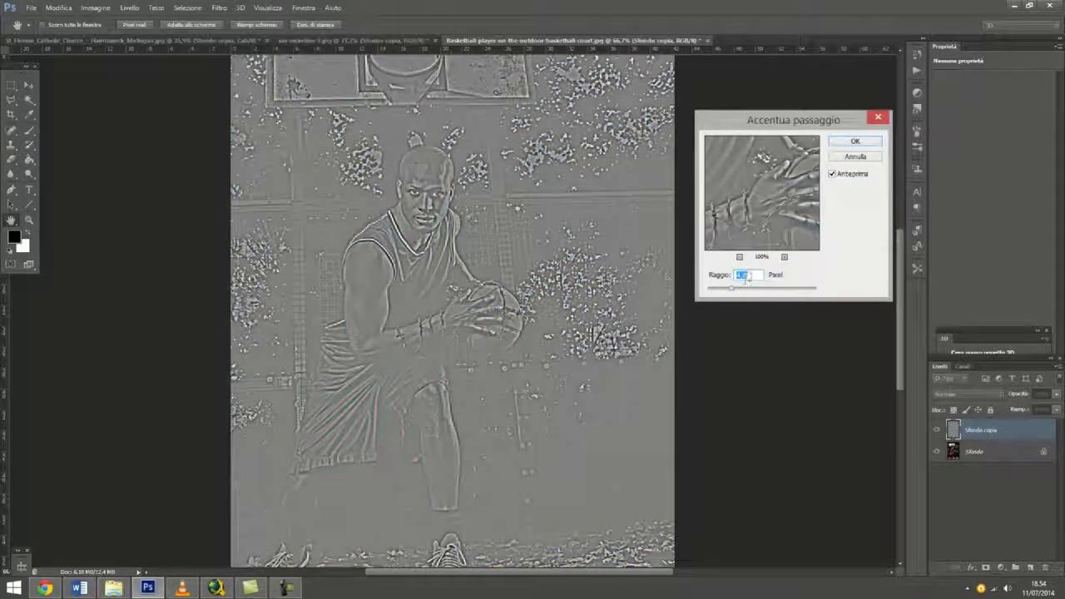
left_click(755, 275)
left_click(837, 143)
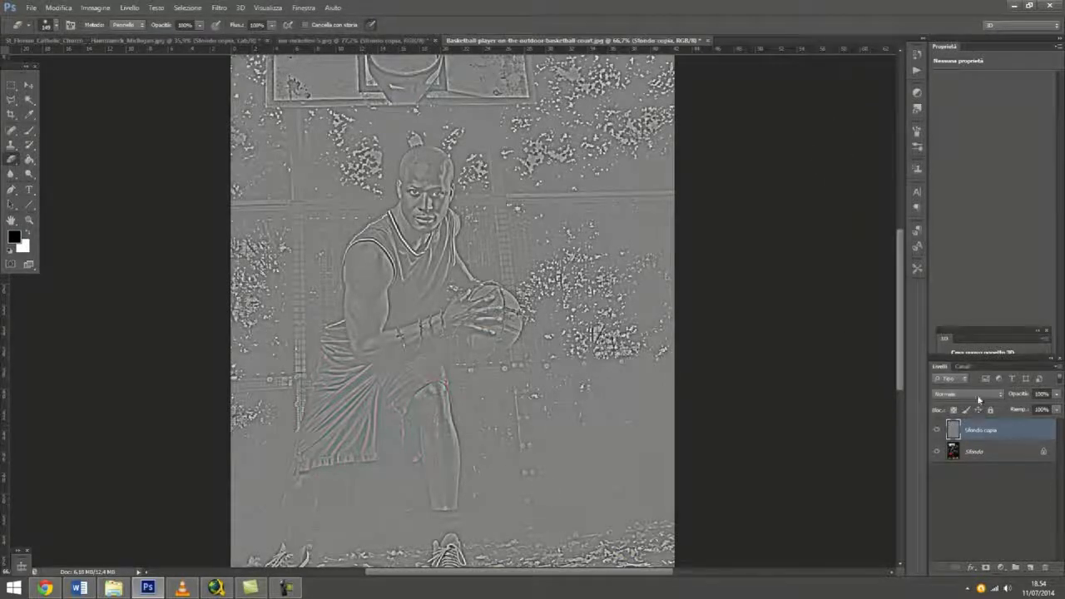
left_click(979, 396)
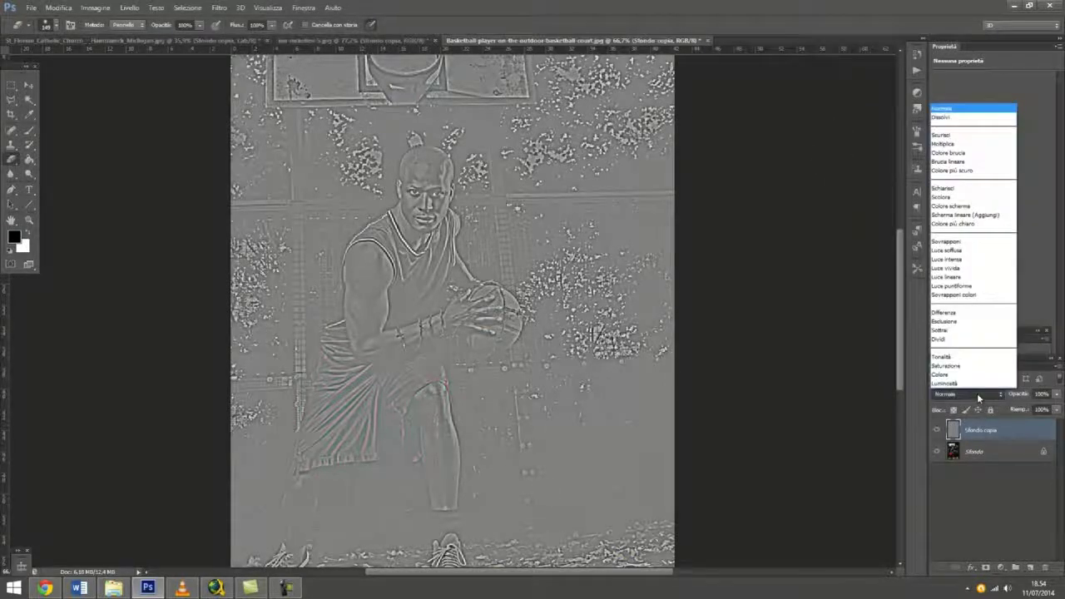
left_click(973, 260)
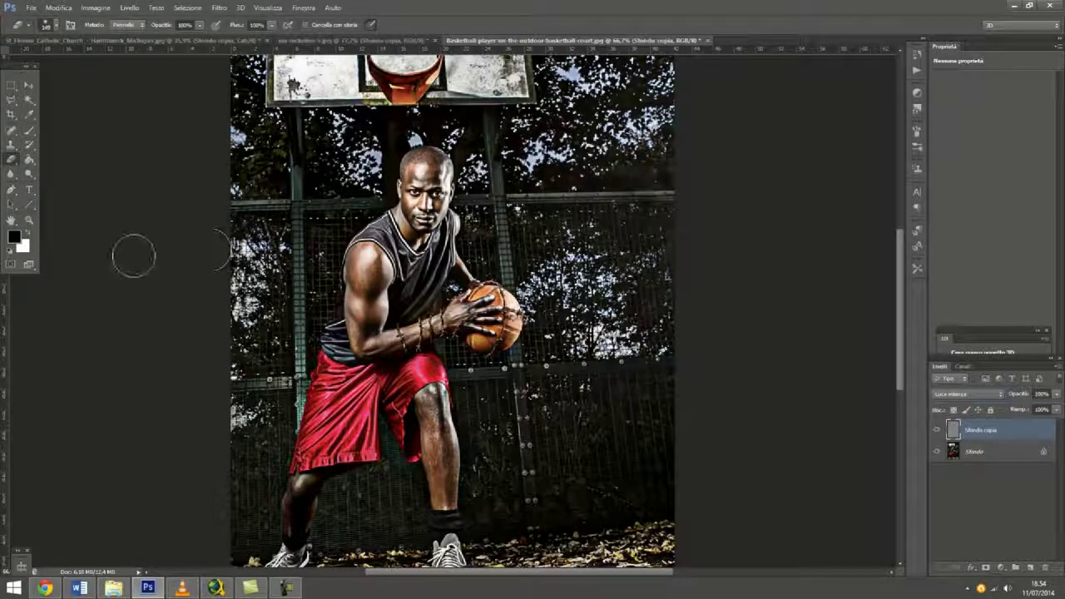
scroll(373, 204, "down", 1)
scroll(373, 205, "down", 1)
Place the original basketball JPG as a top layer, nudge it into position, and hide it.
scroll(374, 202, "down", 1)
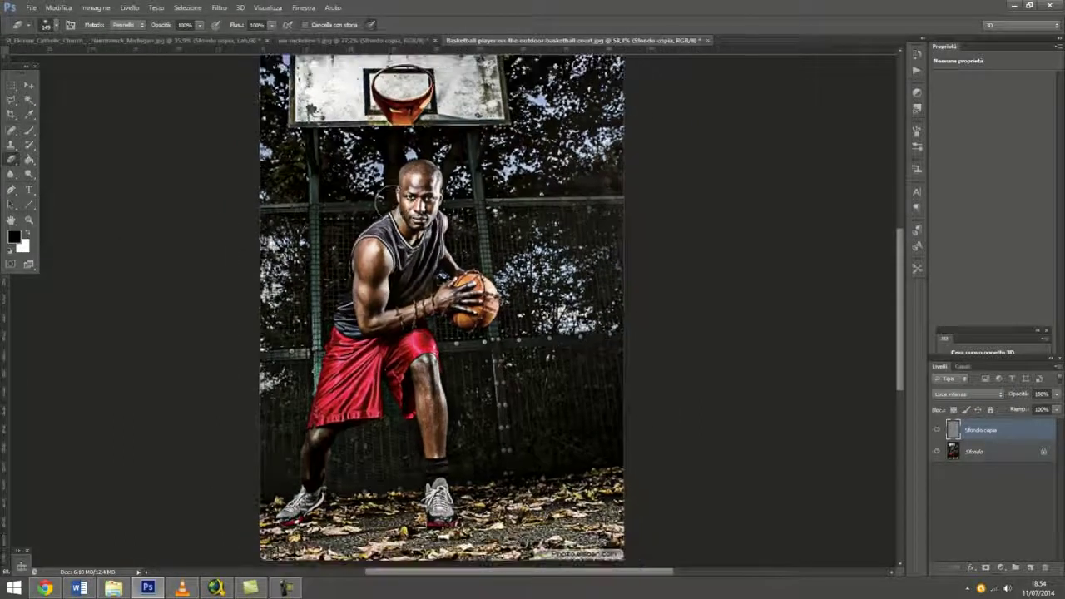
left_click(114, 587)
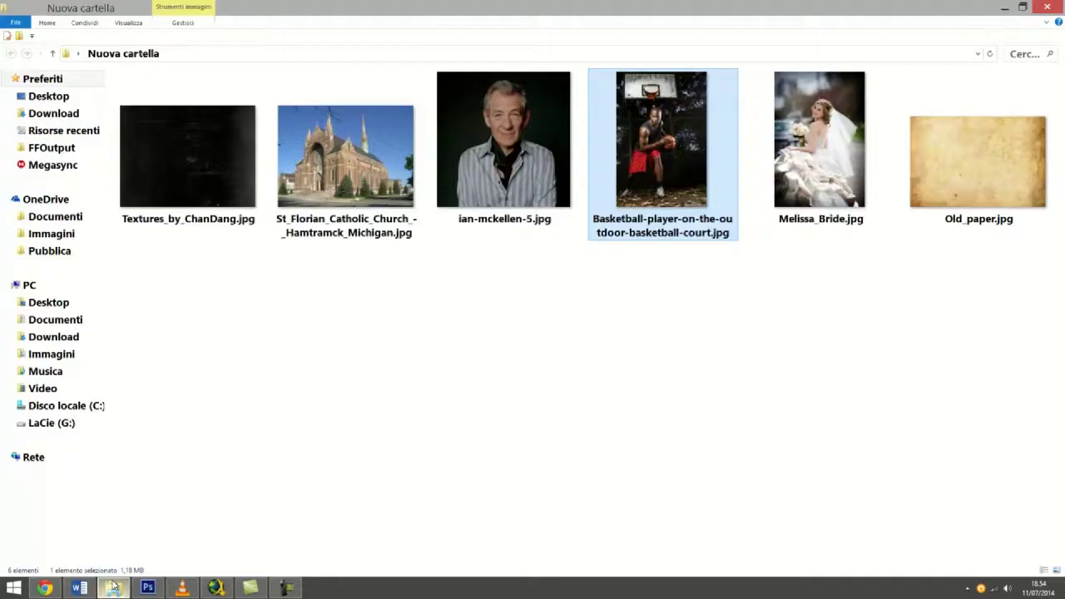
mouse_move(633, 238)
left_mouse_down()
mouse_move(148, 583)
mouse_move(442, 308)
left_mouse_up()
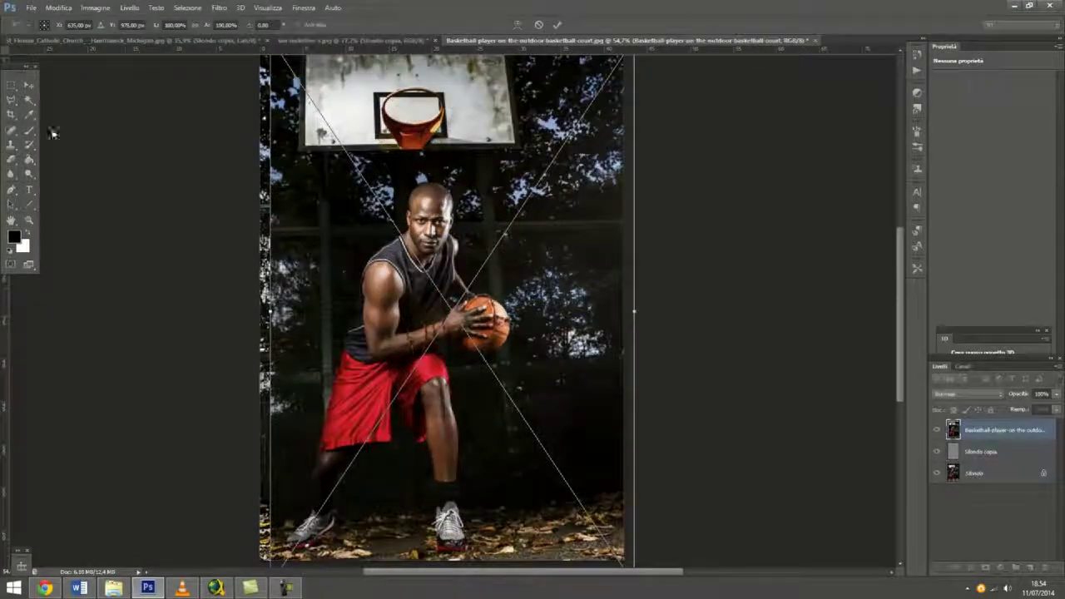
left_click(34, 87)
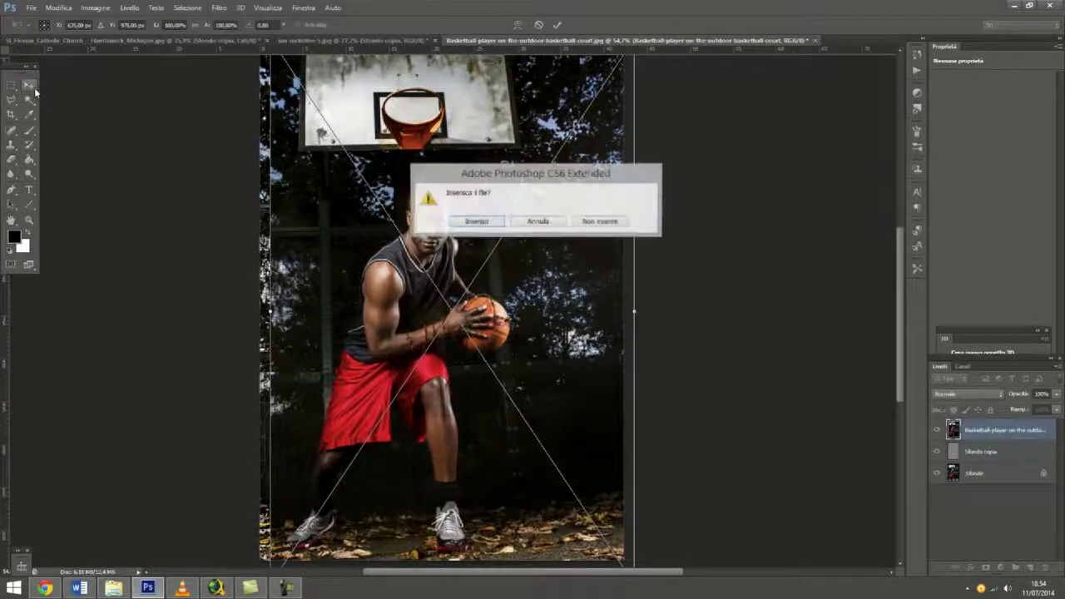
left_click(476, 221)
left_click_drag(521, 256, 508, 254)
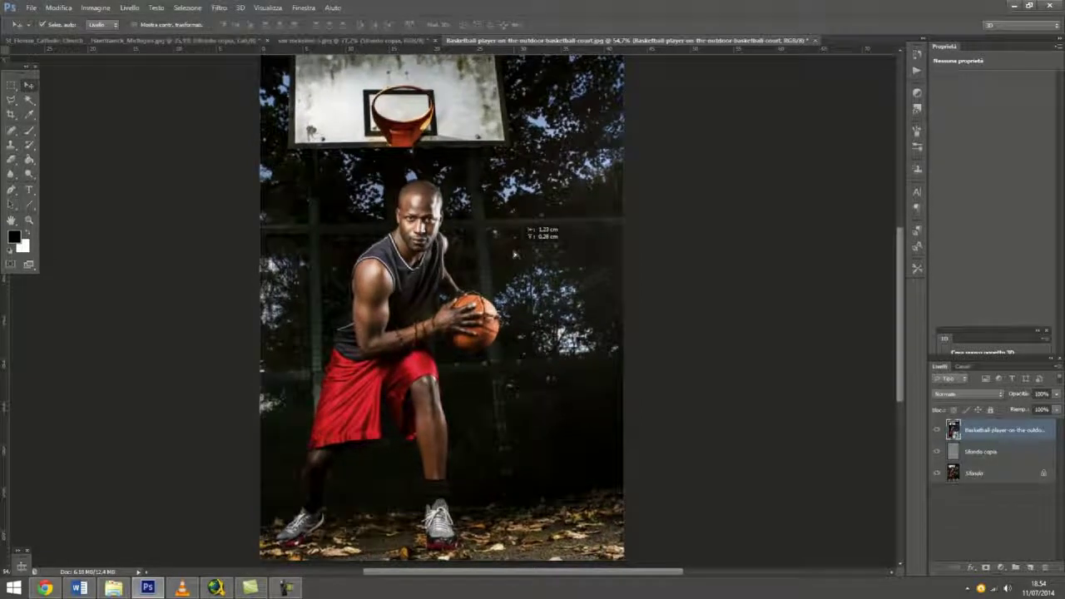
left_click(936, 430)
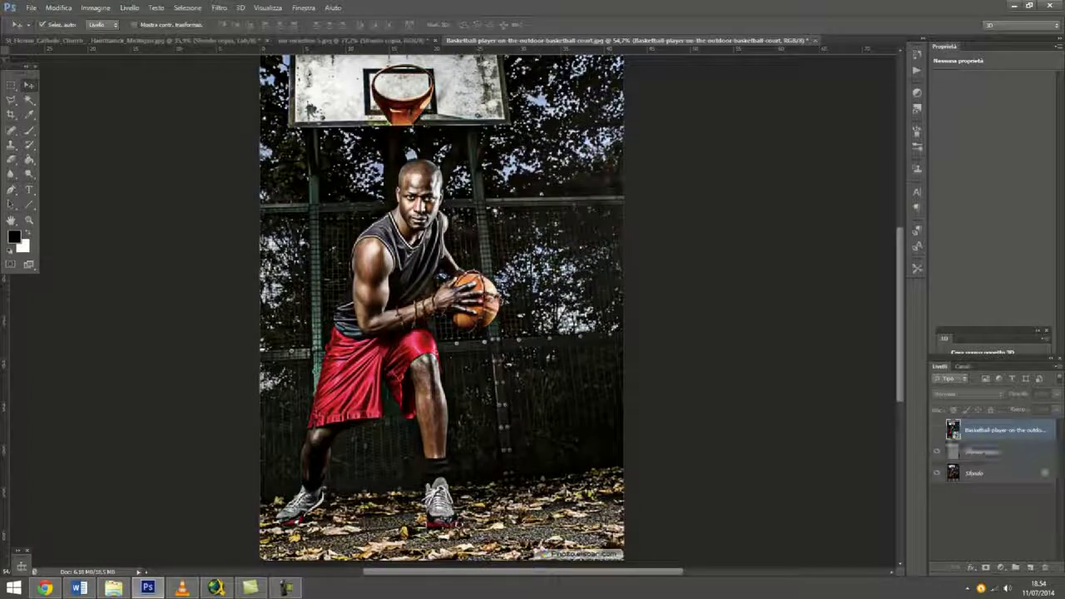
left_click(113, 589)
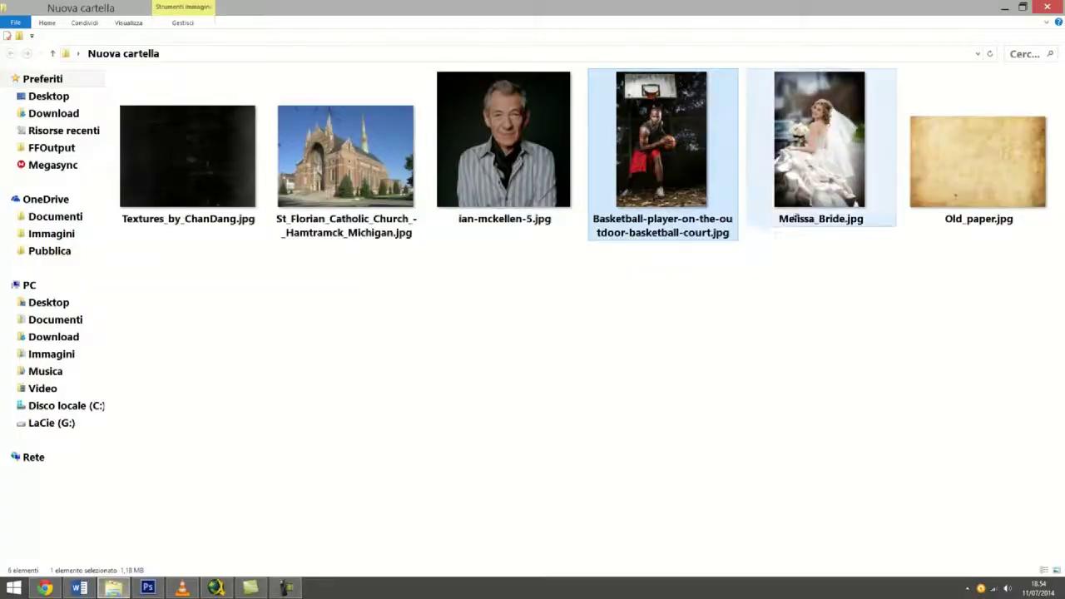
Open the bride photo from Explorer as a new Photoshop document.
left_click_drag(820, 150, 151, 589)
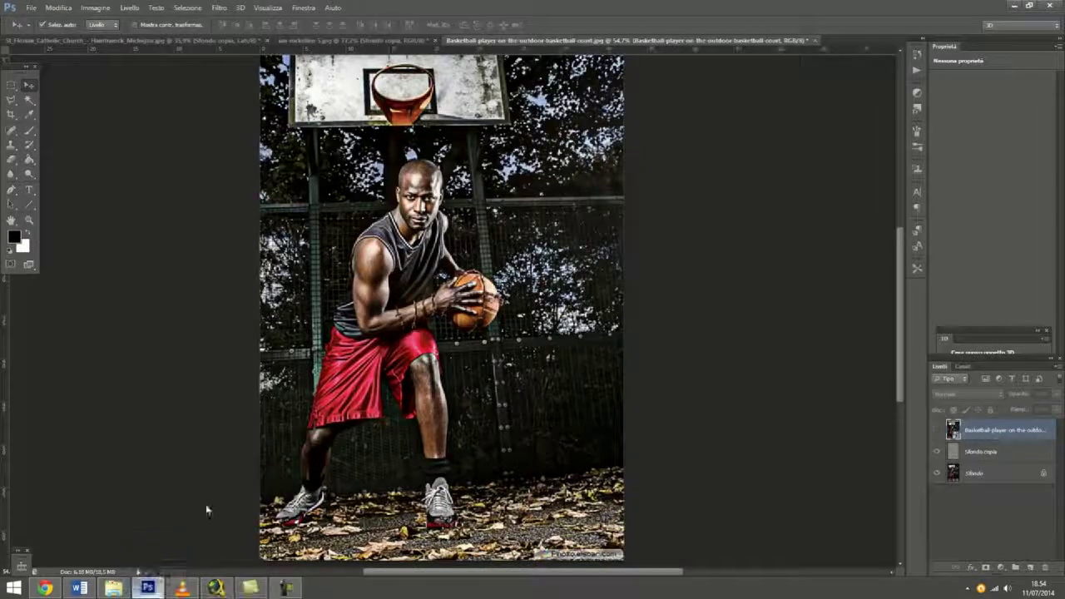
left_click_drag(151, 588, 858, 42)
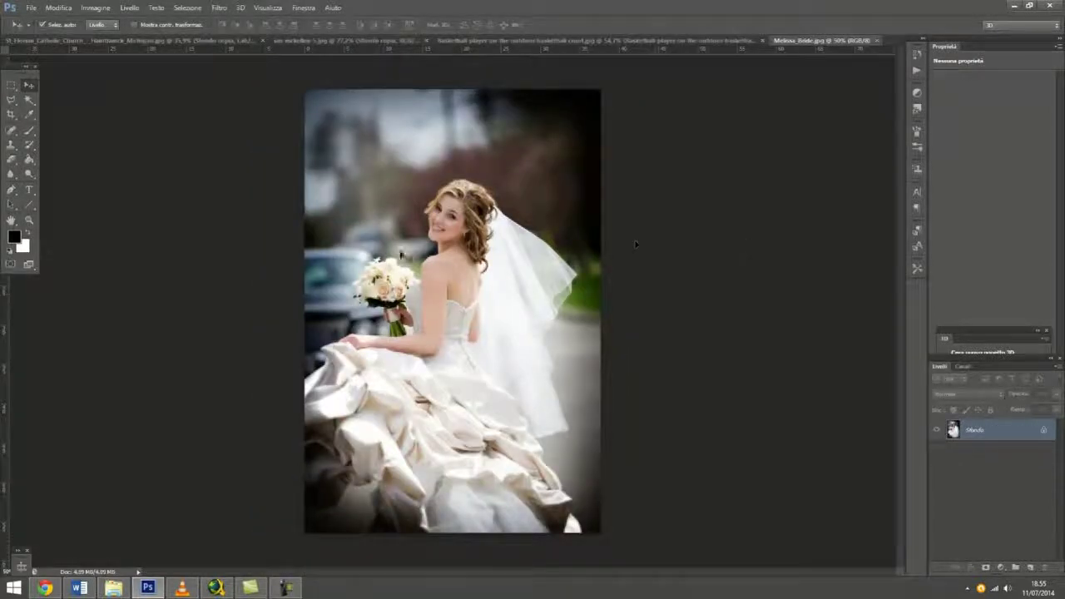
scroll(447, 261, "up", 1)
scroll(444, 253, "up", 1)
scroll(444, 253, "down", 1)
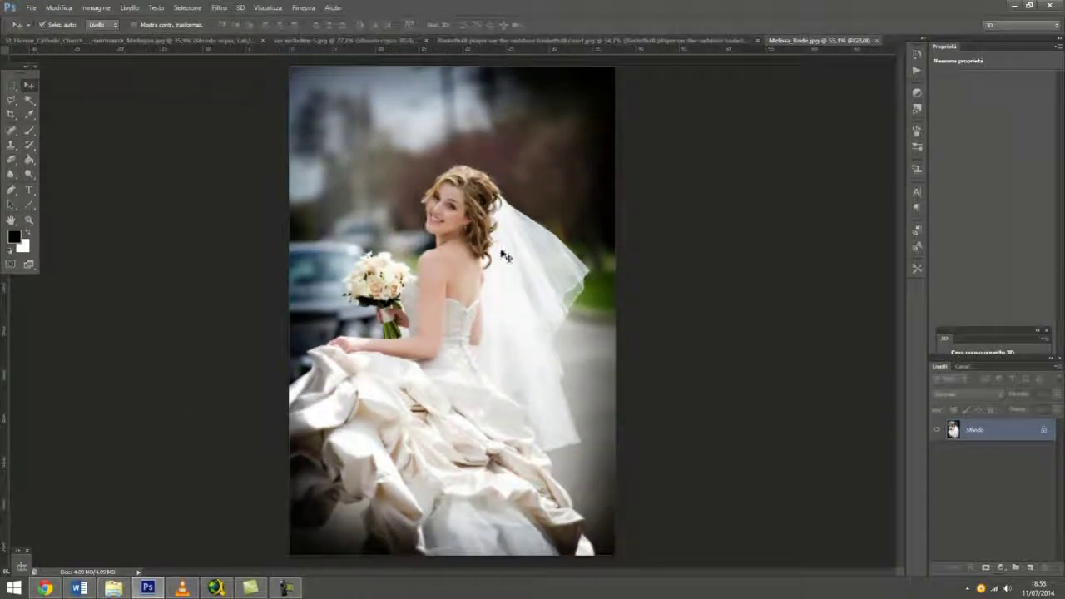
Duplicate the bride's Sfondo layer as Sfondo copia.
right_click(1007, 430)
left_click(974, 447)
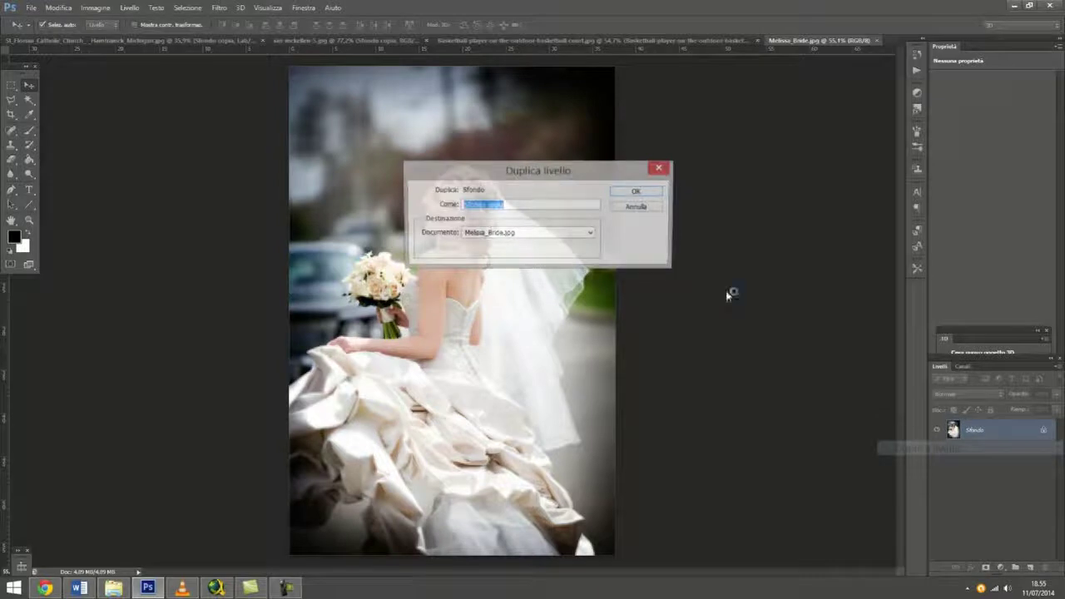
left_click(658, 193)
Warm the top layer with Color Balance midtones set to +26, -9, -59.
left_click(94, 7)
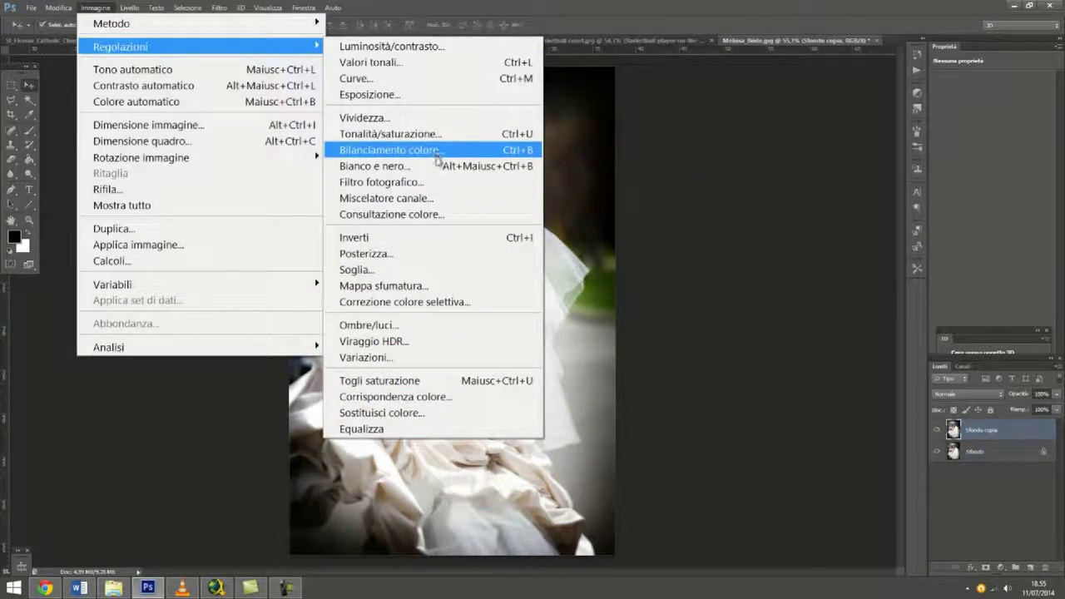
mouse_move(120, 47)
left_click(439, 149)
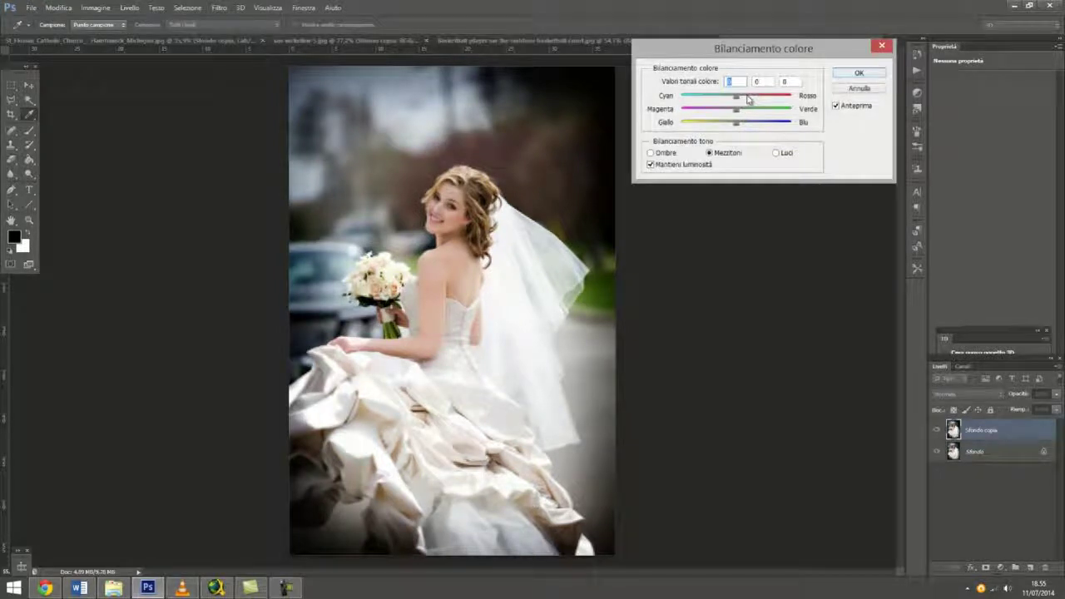
type("+26")
key("Tab")
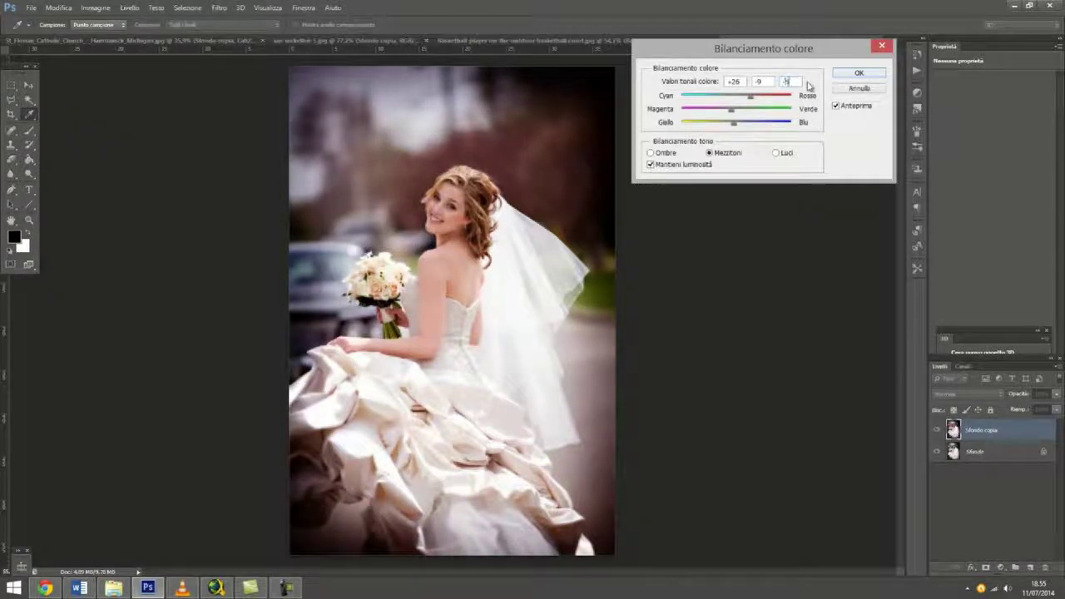
type("9")
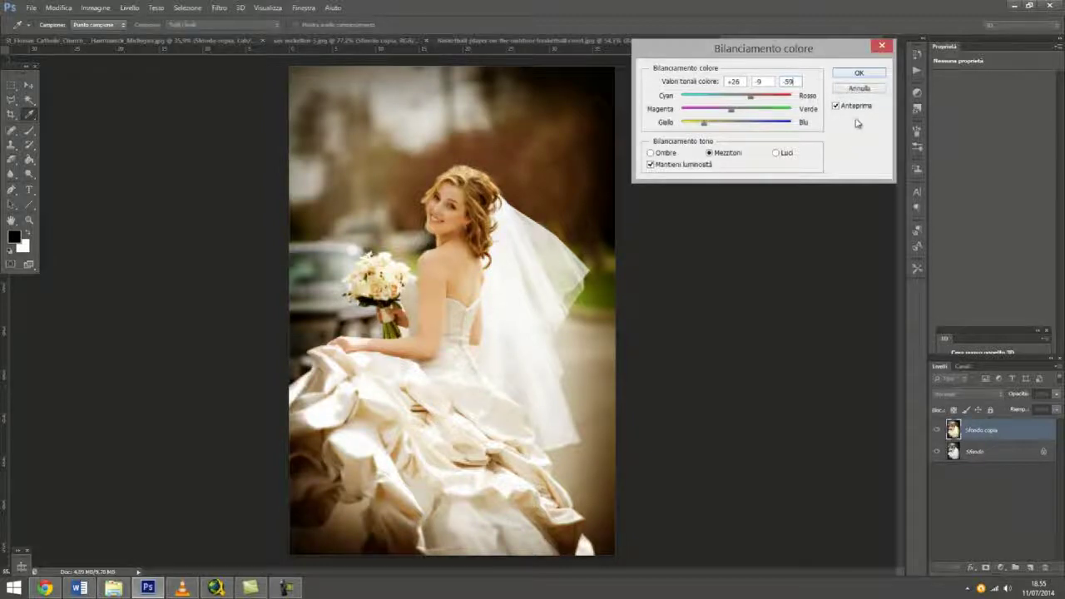
key("Return")
key("v")
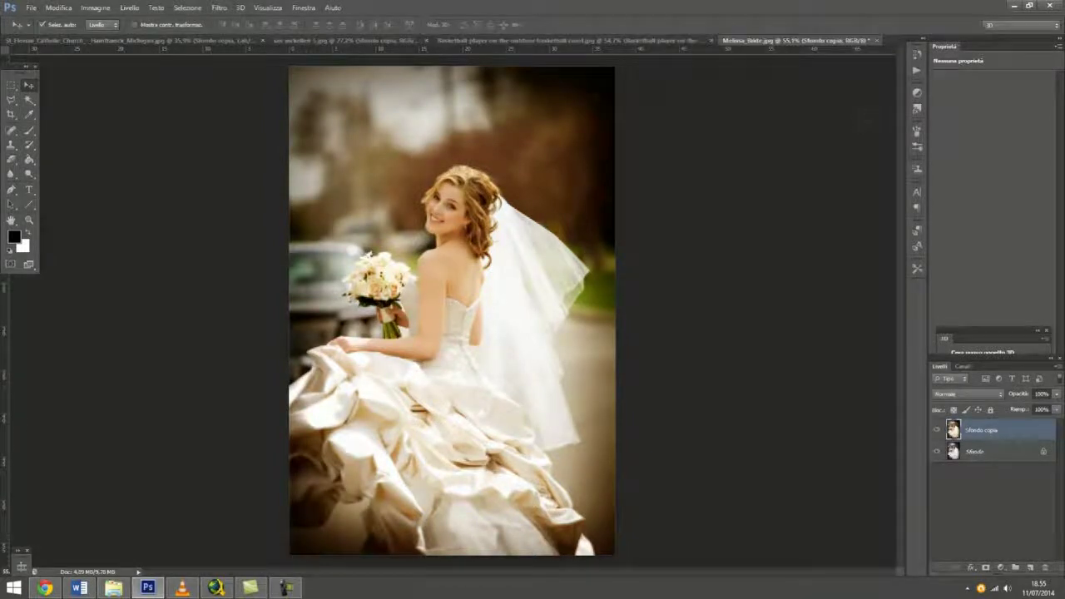
Desaturate the layer with Hue/Saturation, lowering saturation to -78.
left_click(96, 8)
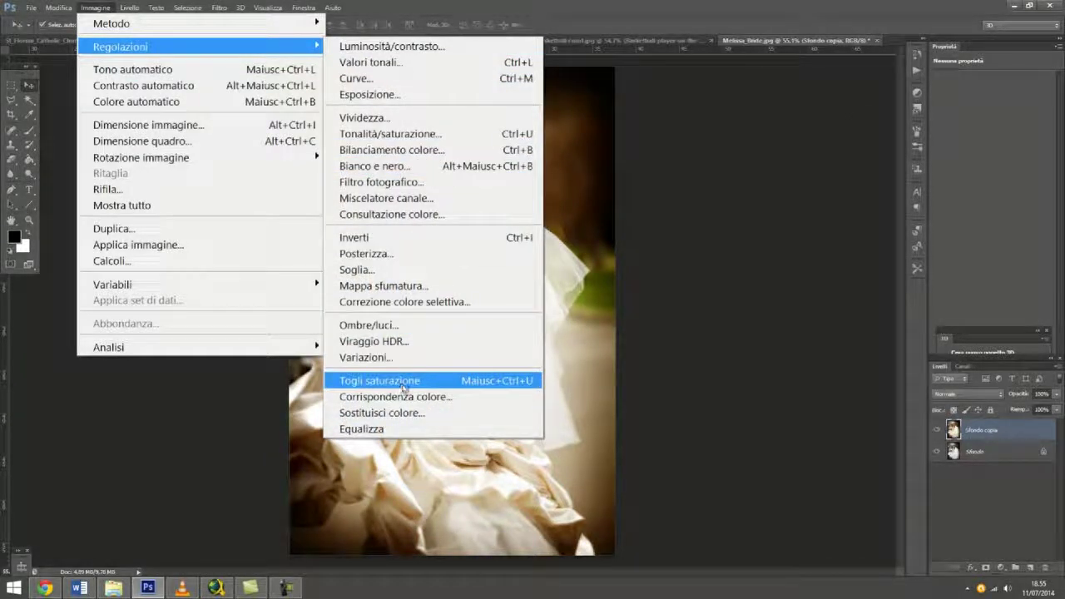
left_click(399, 134)
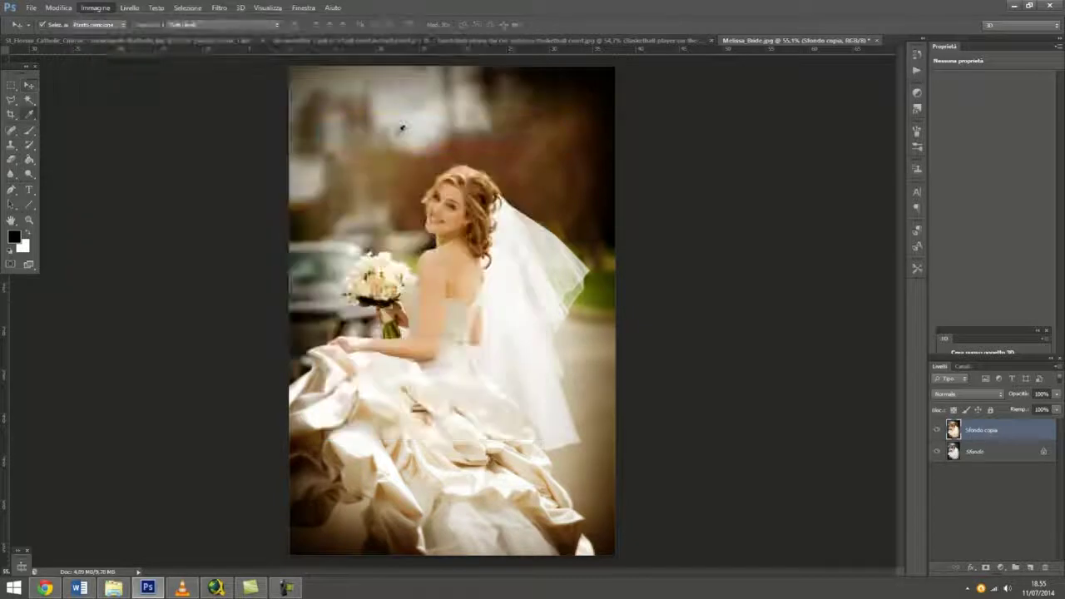
left_click(860, 130)
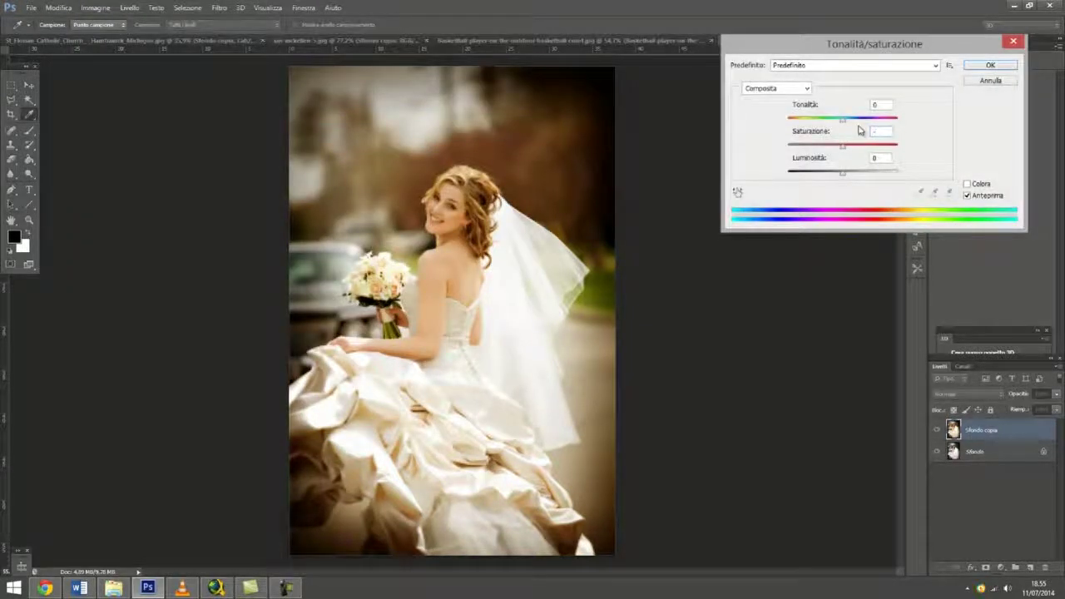
type("-70")
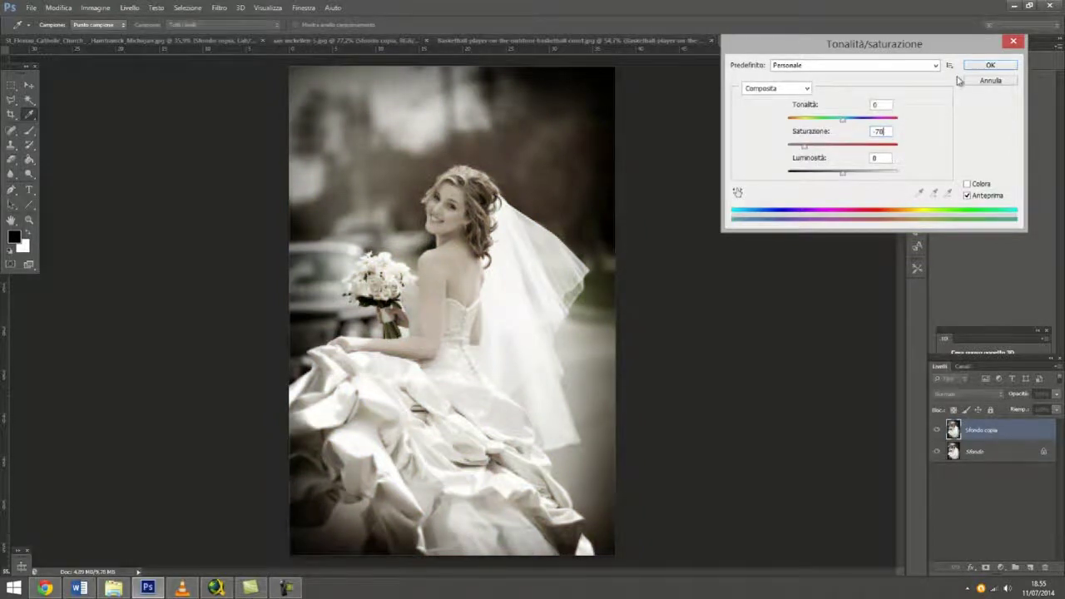
left_click(978, 64)
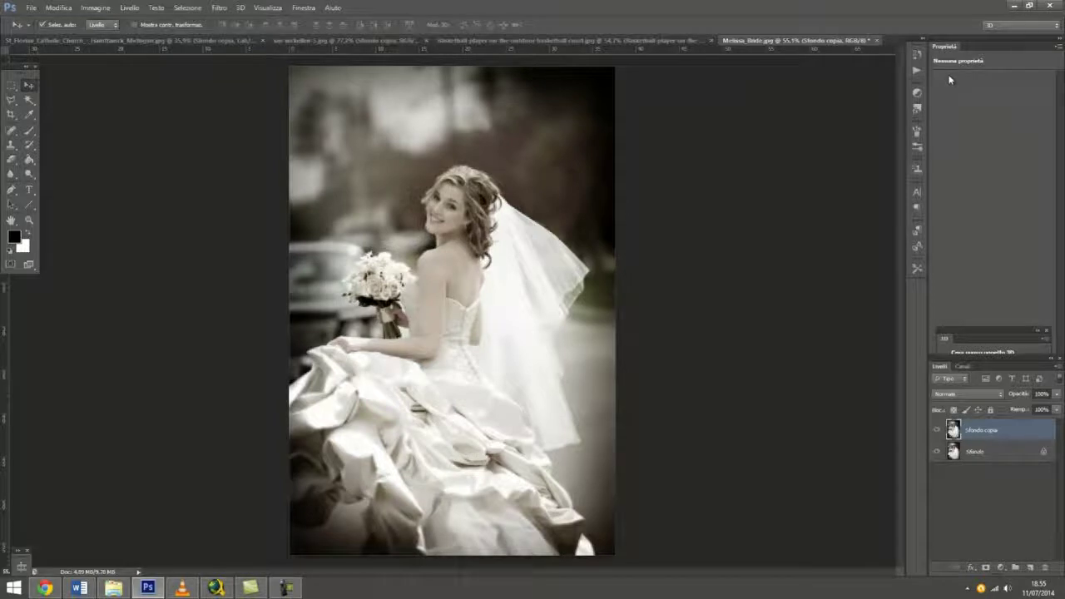
Duplicate the sepia layer as Sfondo copia 2 and blend it in Scolora (Screen) mode.
right_click(1013, 438)
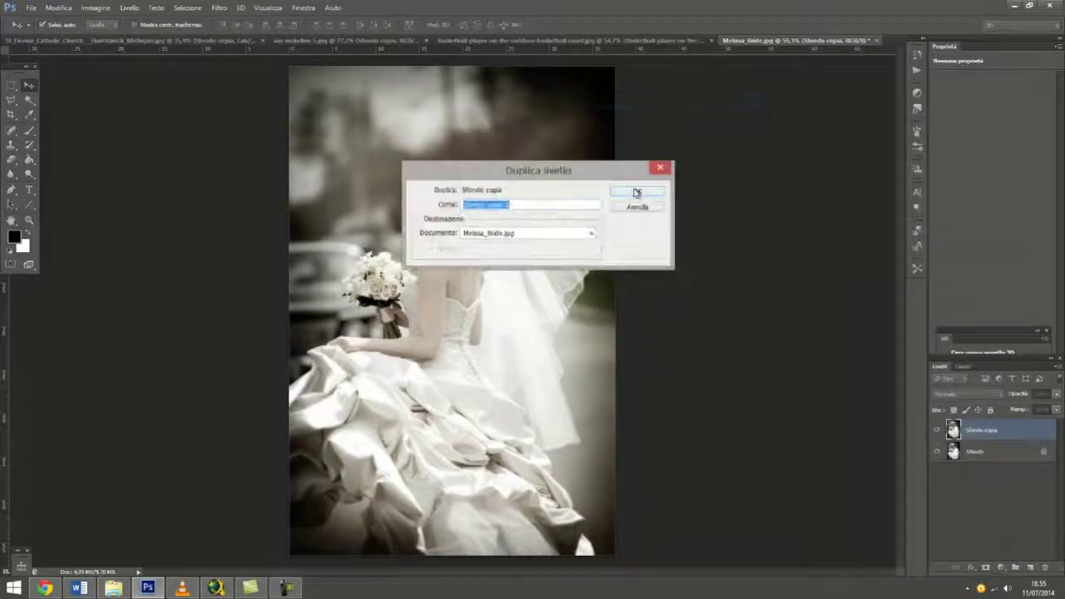
left_click(631, 193)
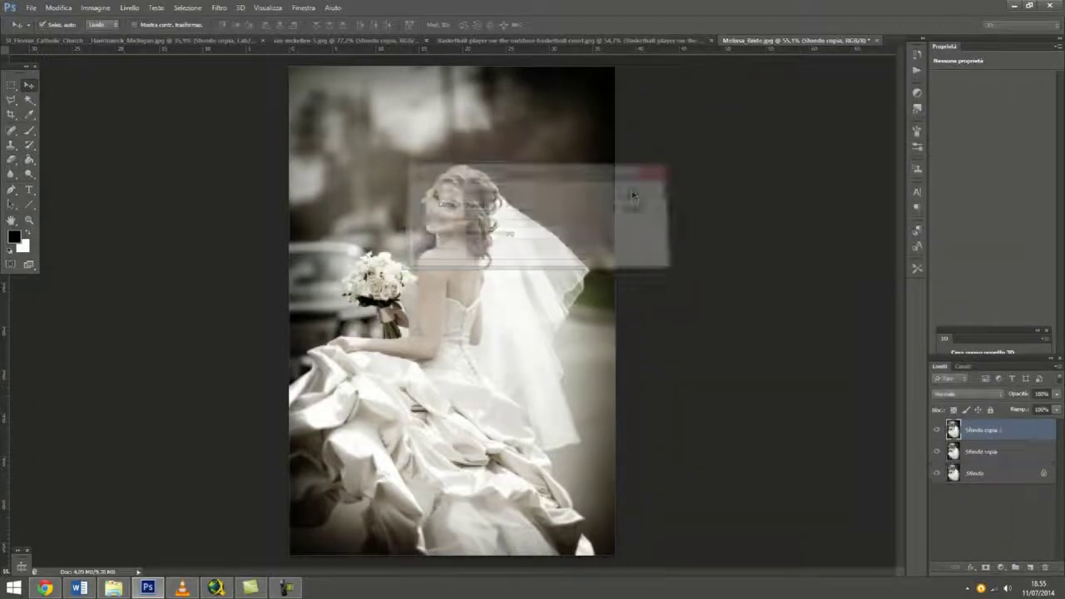
left_click(977, 394)
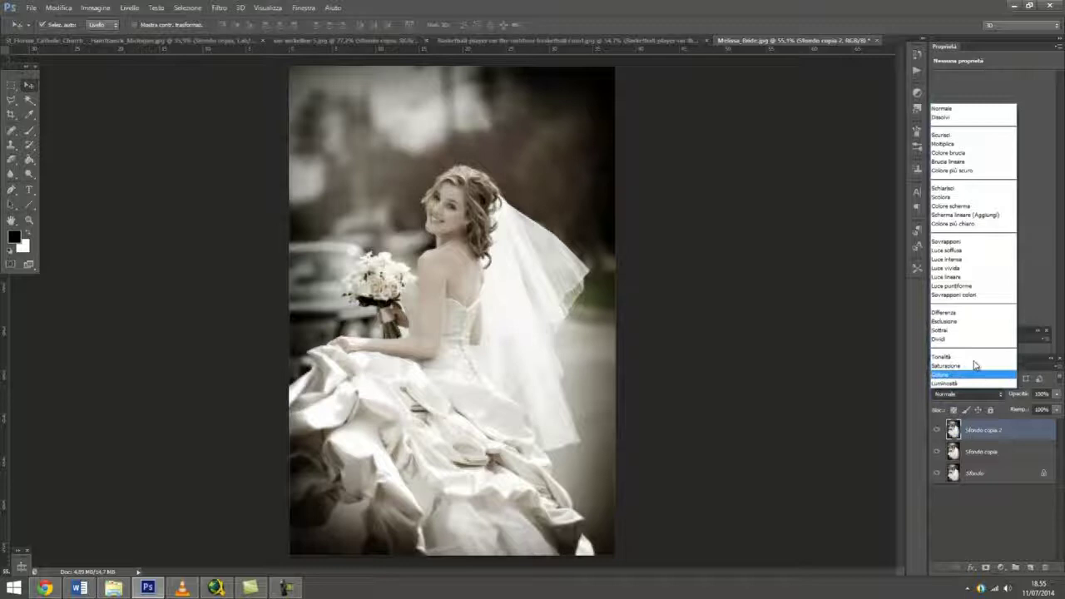
left_click(950, 197)
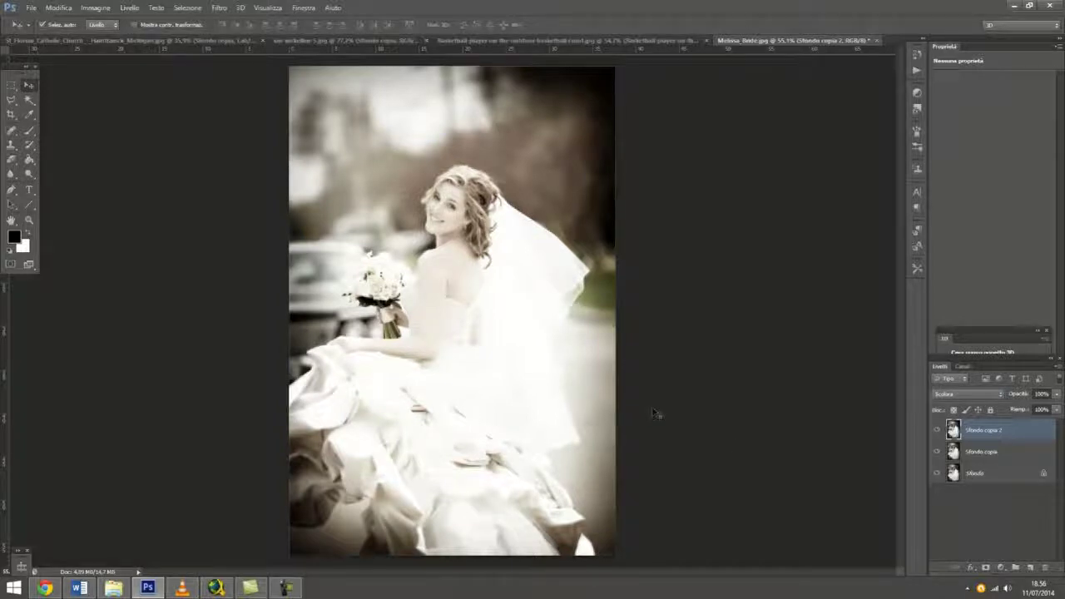
Apply Levels to Sfondo copia 2, moving the black input point slightly right.
left_click(95, 8)
mouse_move(121, 47)
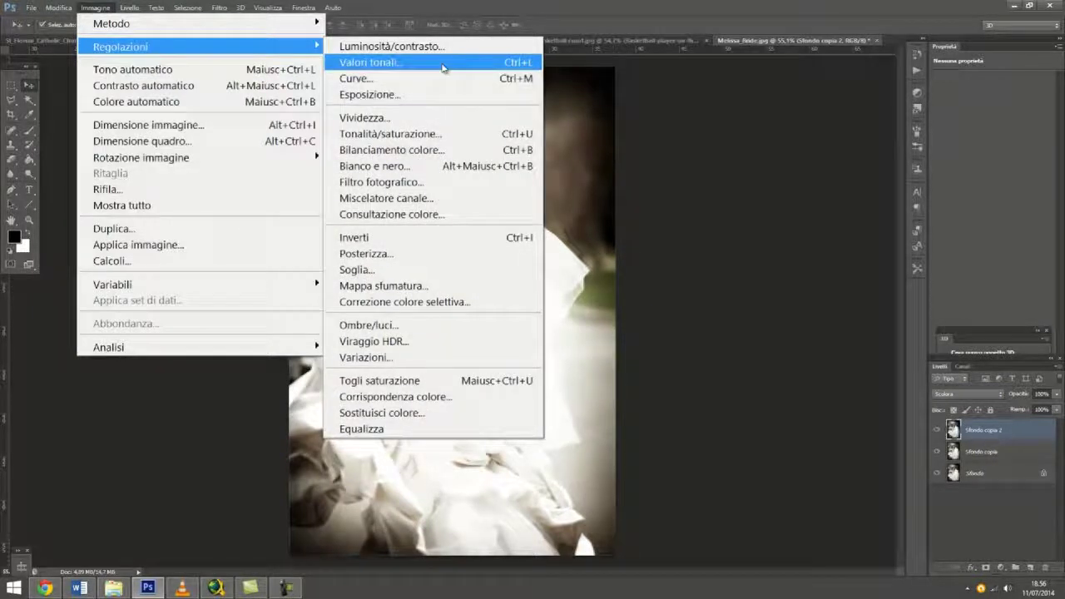
left_click(443, 65)
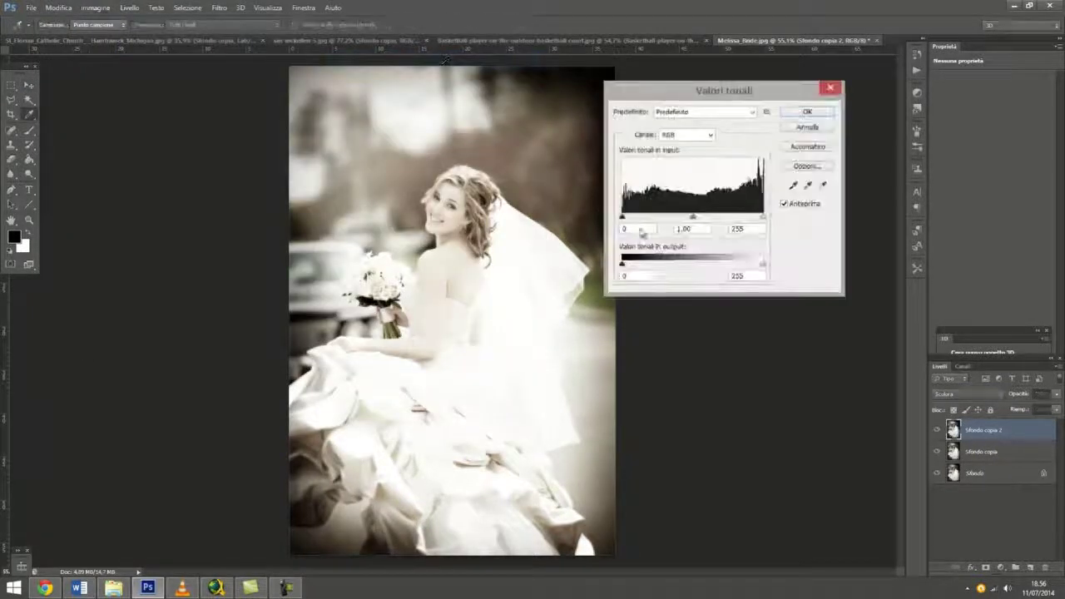
left_click_drag(628, 221, 646, 223)
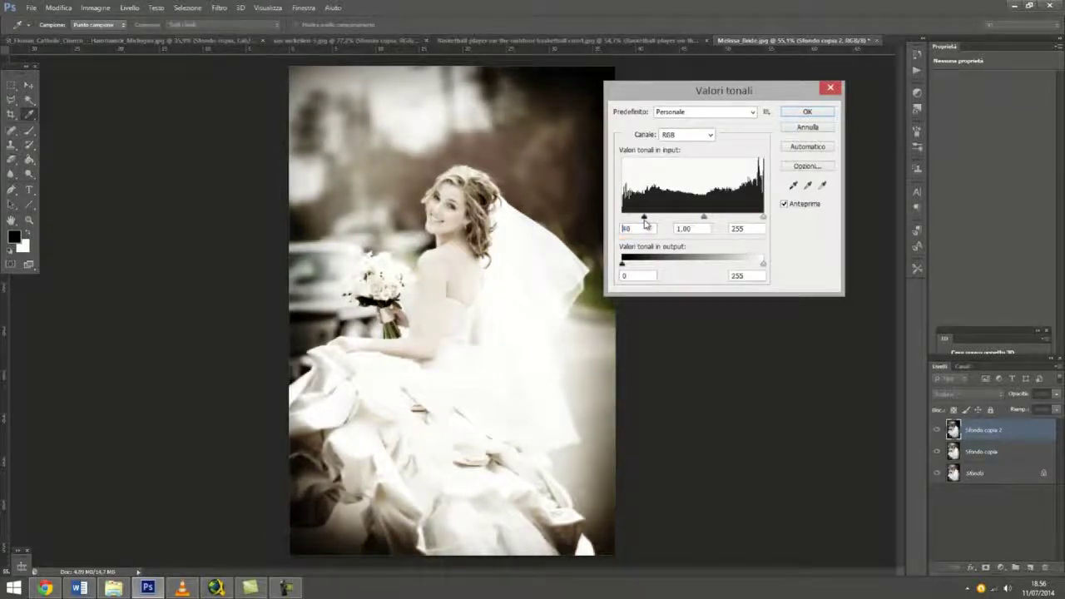
left_click(806, 111)
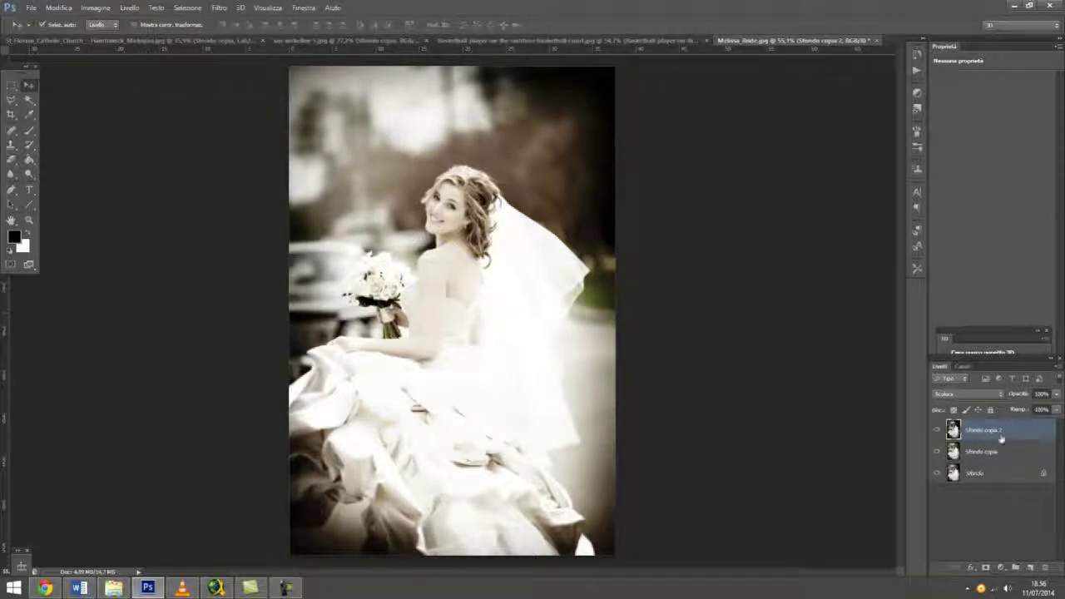
Duplicate the top copy, give it a 25-pixel Gaussian Blur, and set it to Normale blending.
right_click(1002, 439)
left_click(703, 111)
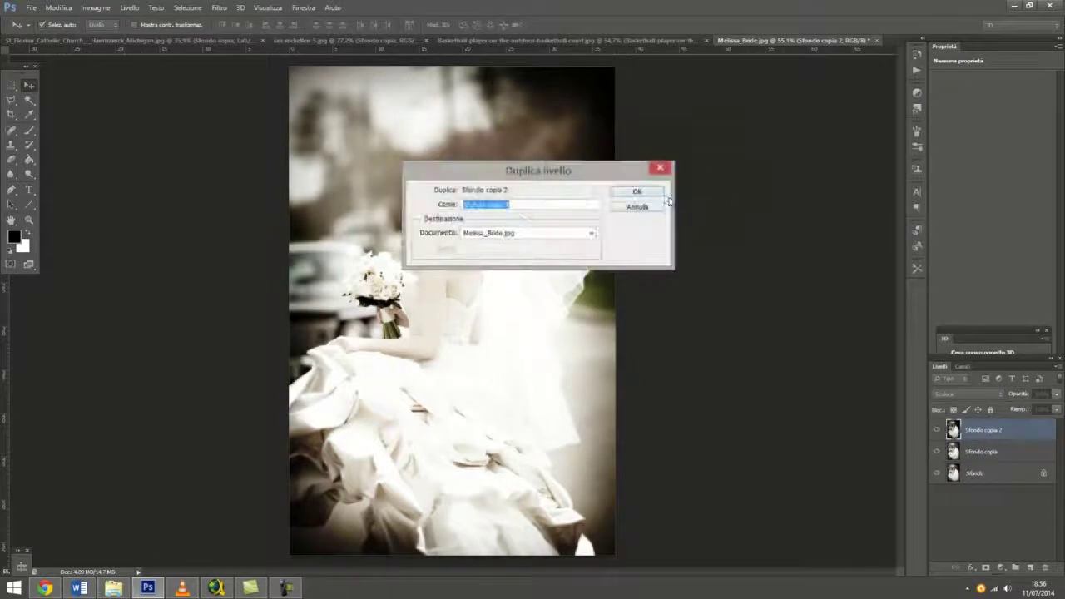
left_click(658, 192)
left_click(219, 7)
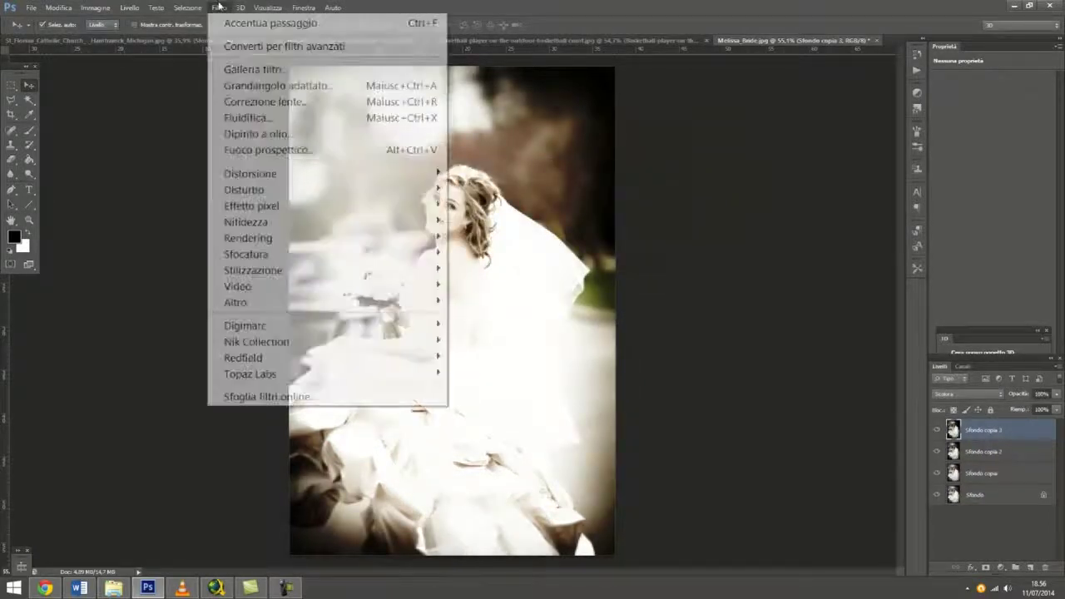
mouse_move(246, 254)
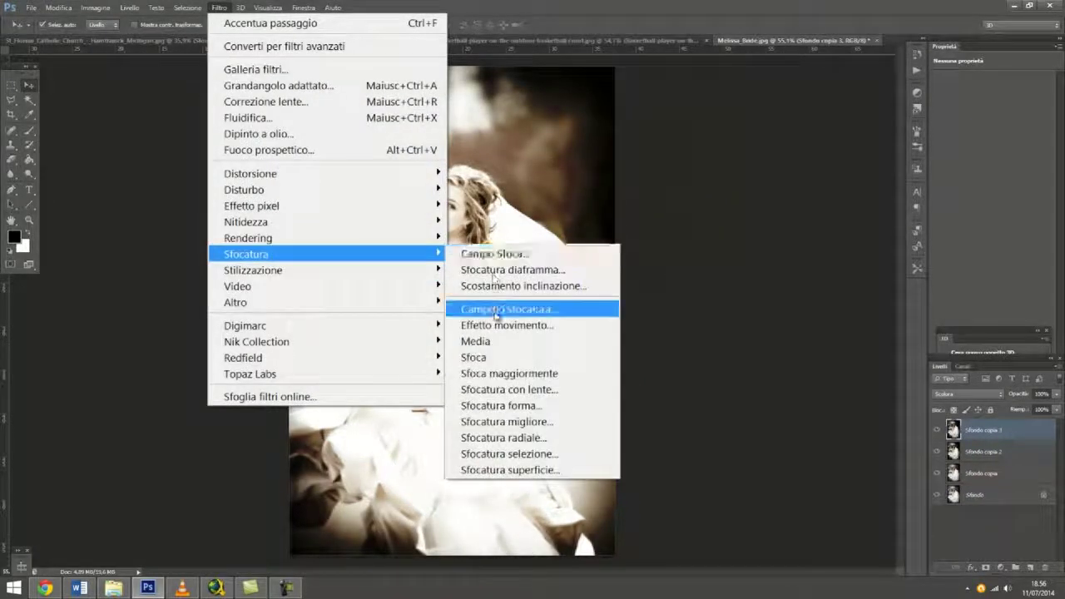
left_click(497, 311)
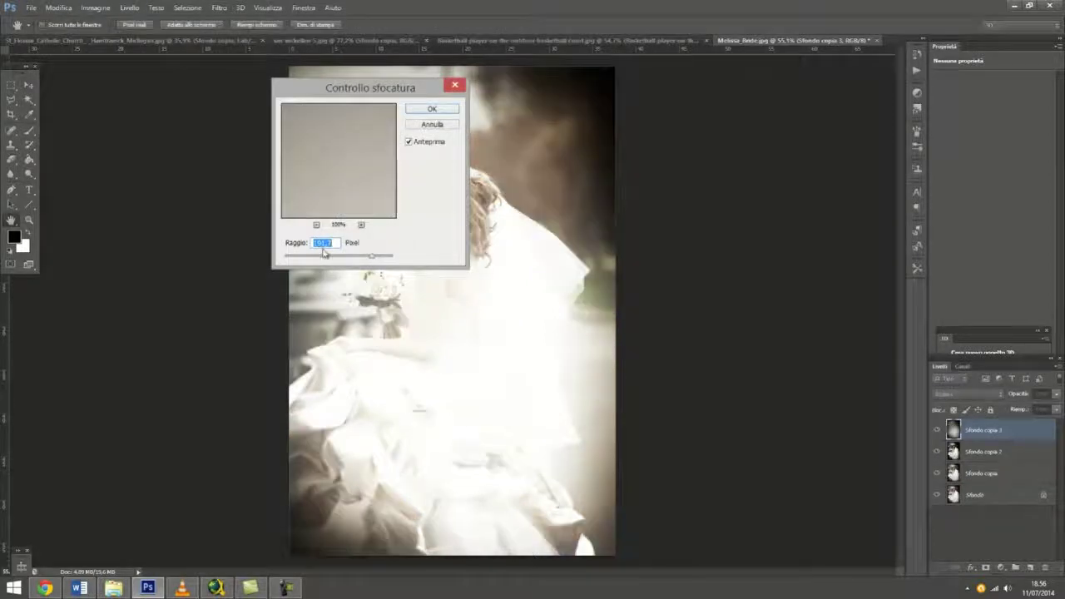
type("25")
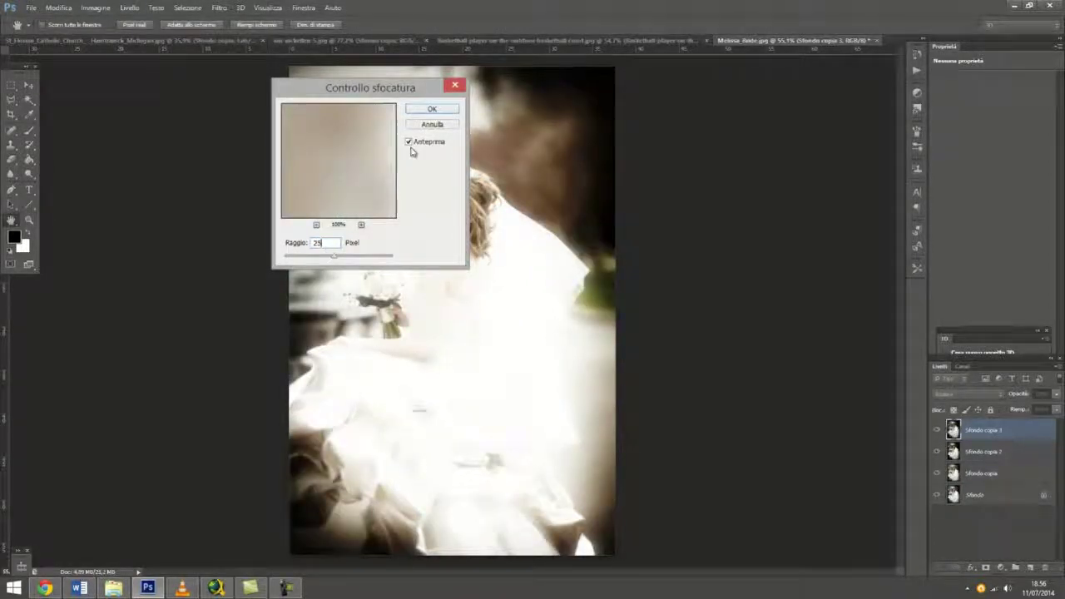
left_click(426, 110)
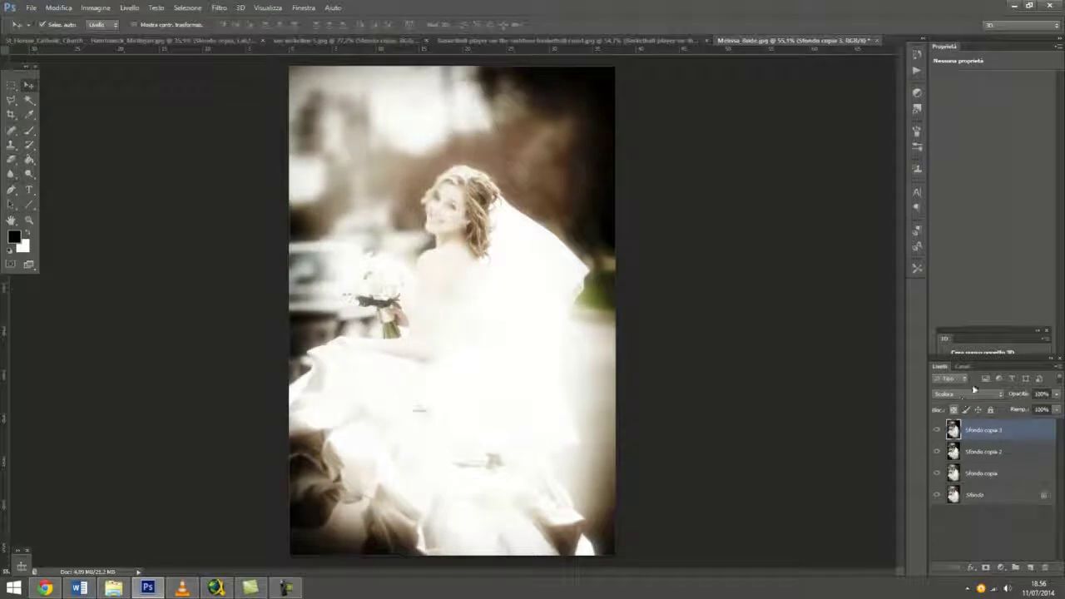
left_click(979, 397)
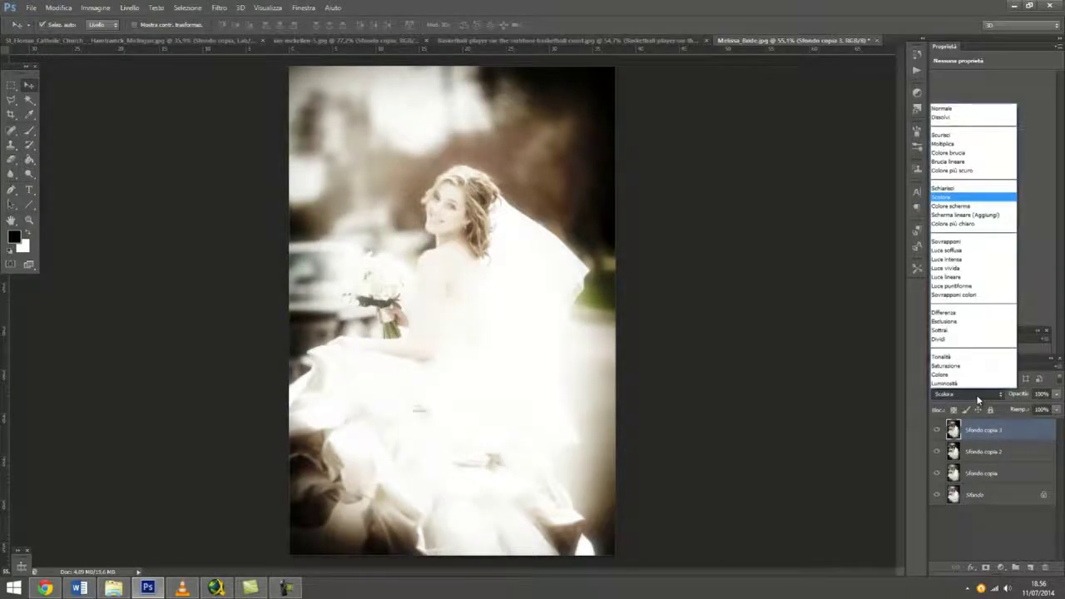
left_click(949, 109)
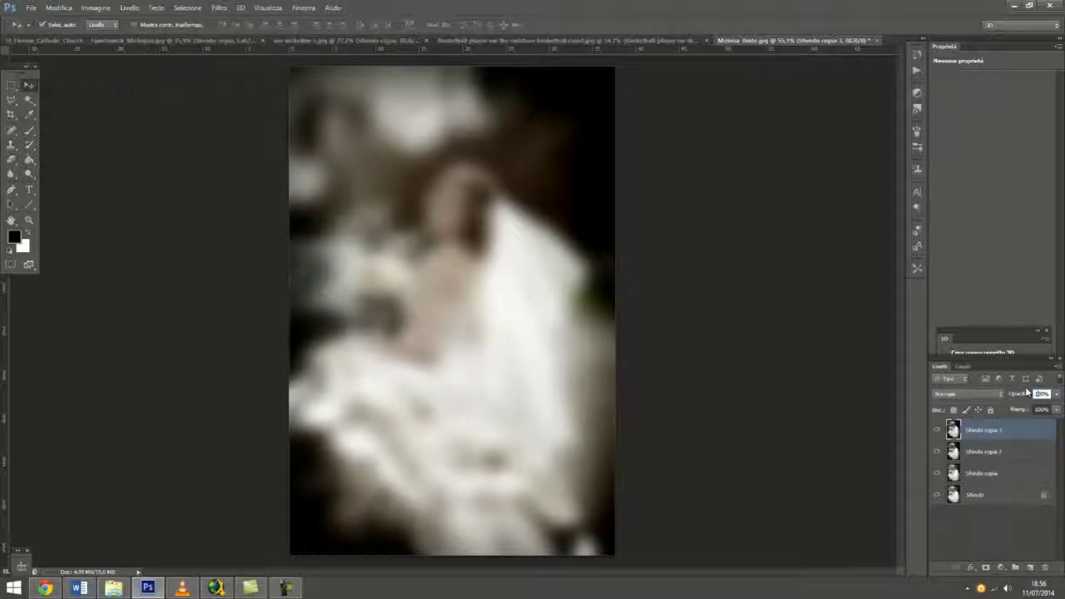
type("0")
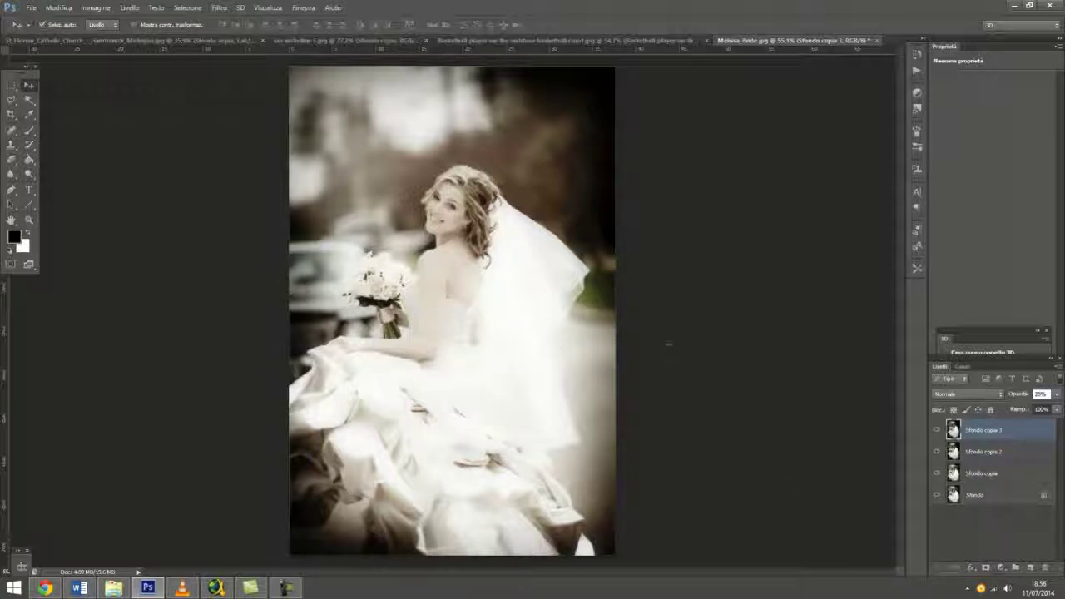
Merge all visible layers into Sfondo and duplicate it as Sfondo copia.
right_click(1013, 426)
left_click(662, 407)
right_click(990, 432)
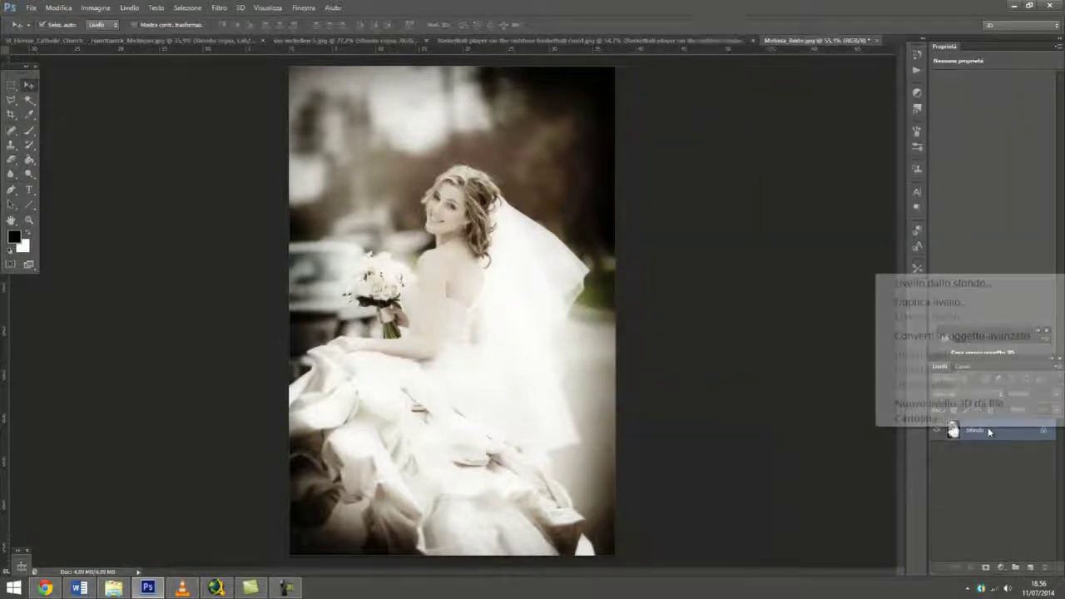
left_click(930, 303)
key("Return")
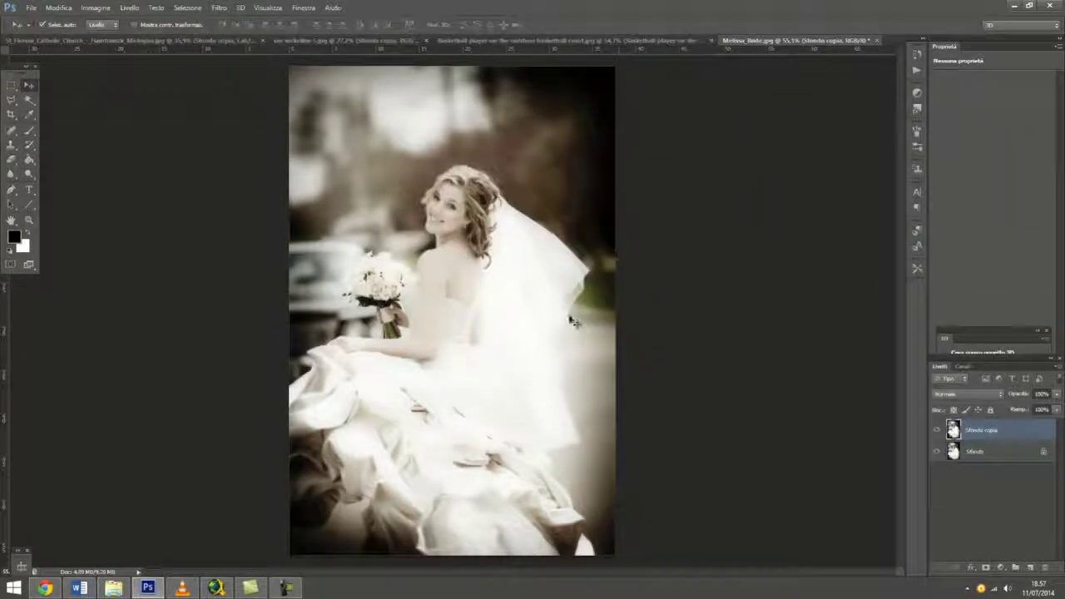
Place Textures_by_ChanDang.jpg onto the bride photo, scaled to cover the whole canvas.
left_click(114, 588)
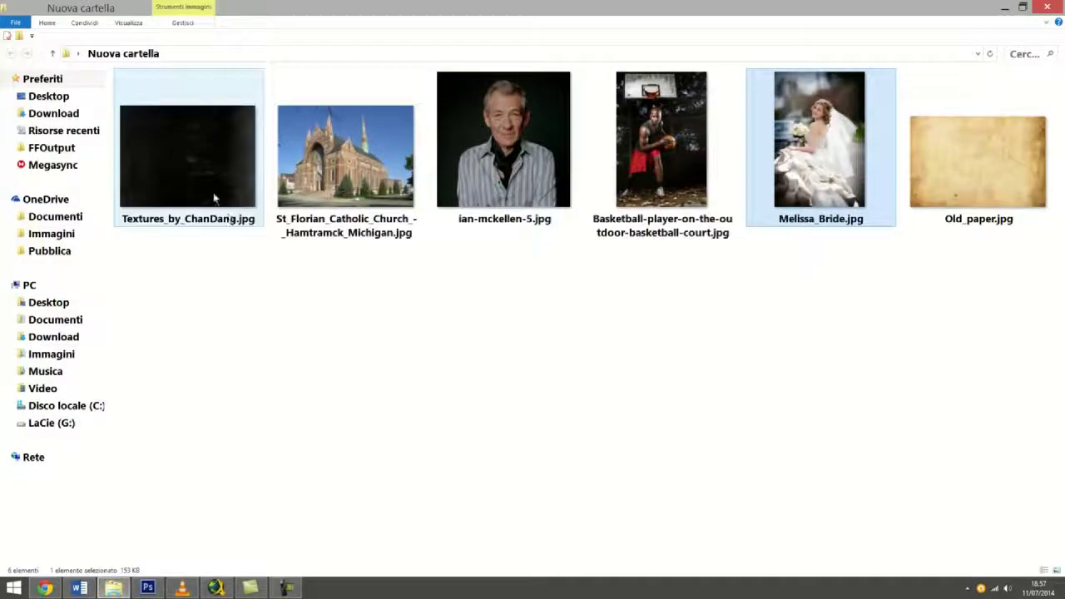
left_click_drag(190, 162, 152, 591)
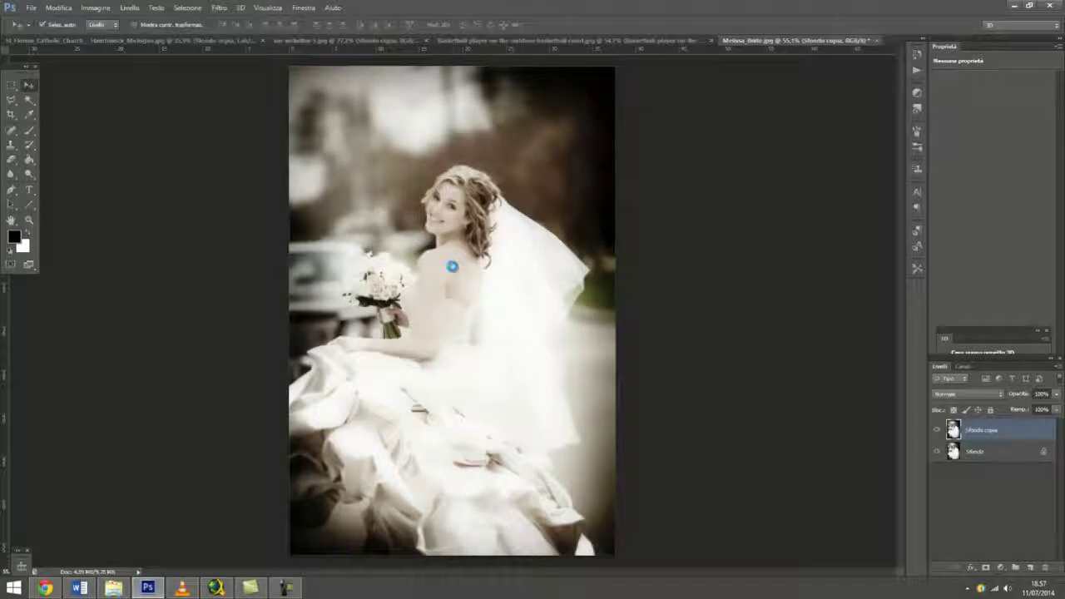
left_click_drag(152, 591, 450, 267)
scroll(450, 267, "down", 2)
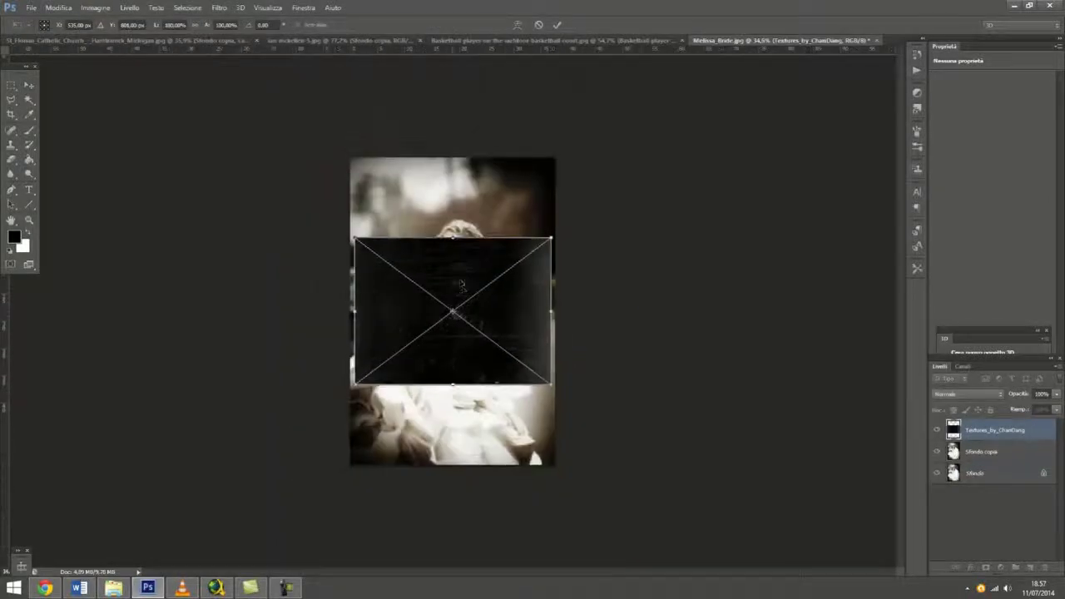
left_click_drag(416, 192, 396, 152)
left_click_drag(481, 274, 712, 562)
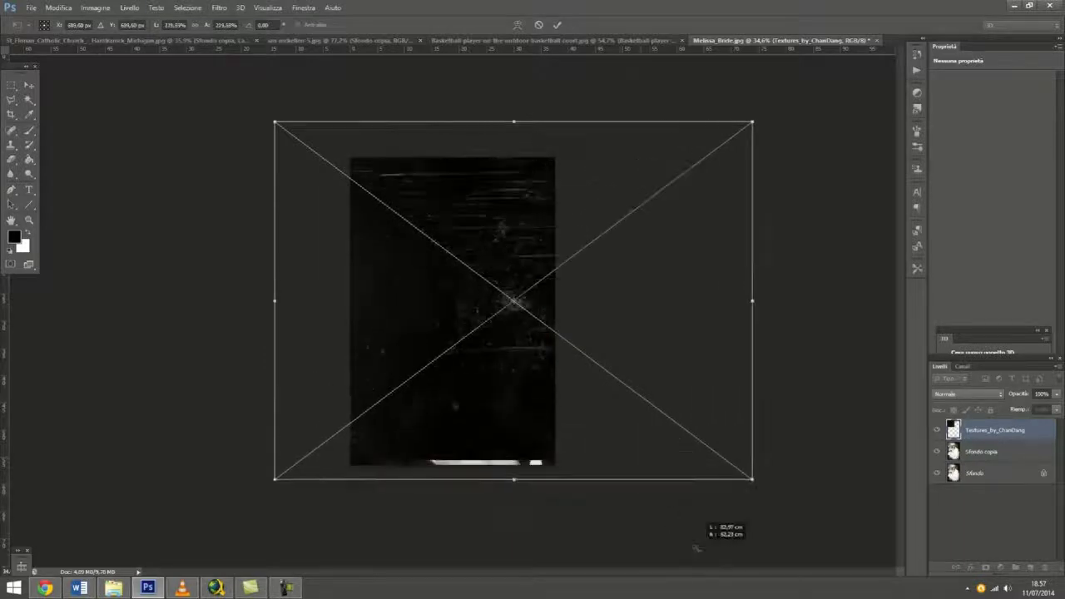
left_click(29, 85)
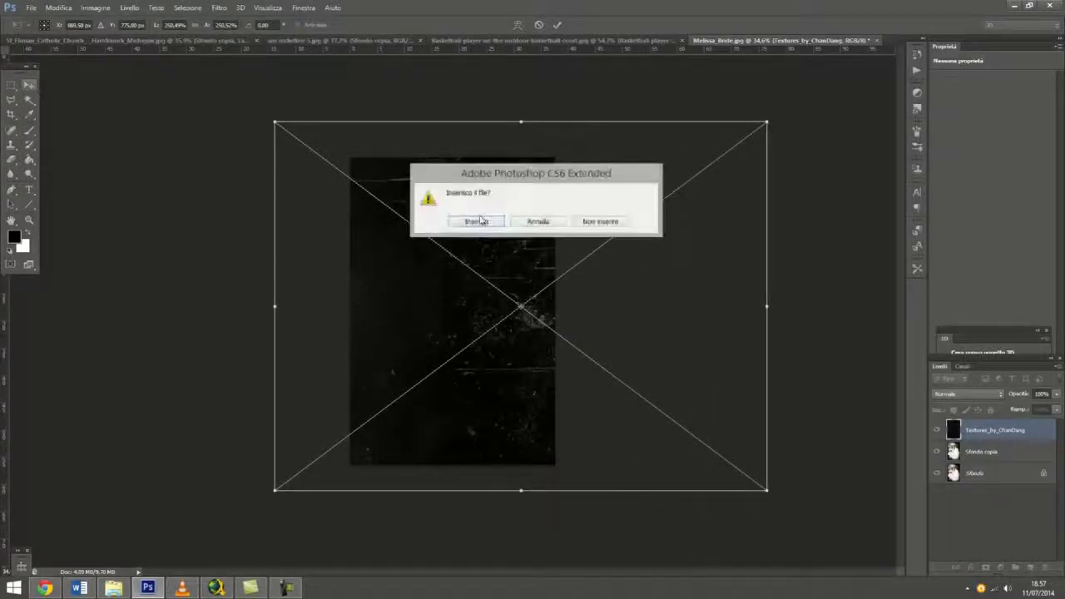
left_click(491, 223)
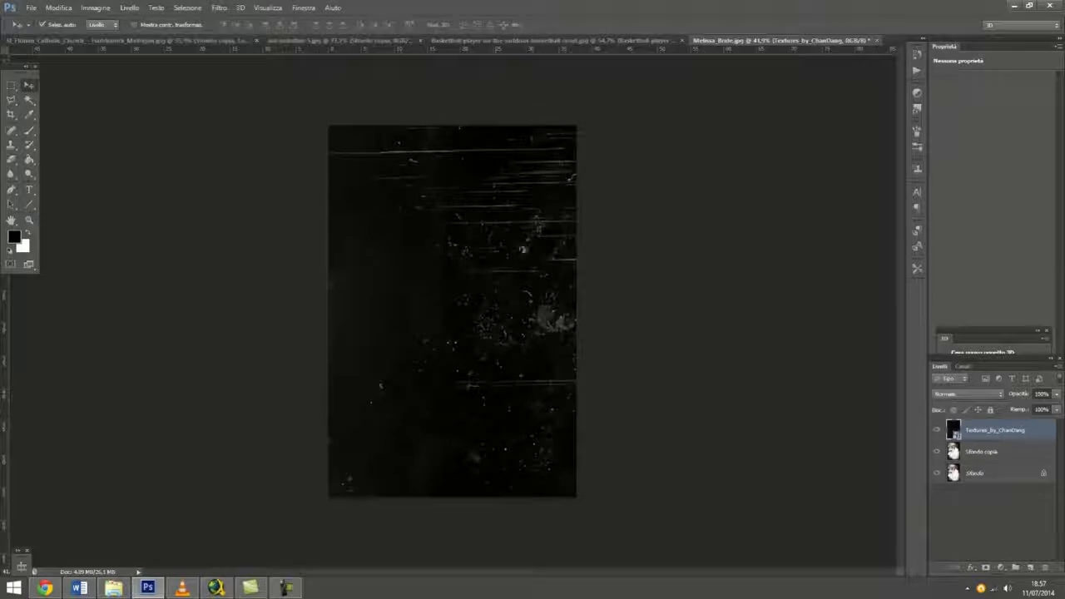
Set the texture layer's blend mode to Schiarisci so the scratches show.
left_click(963, 395)
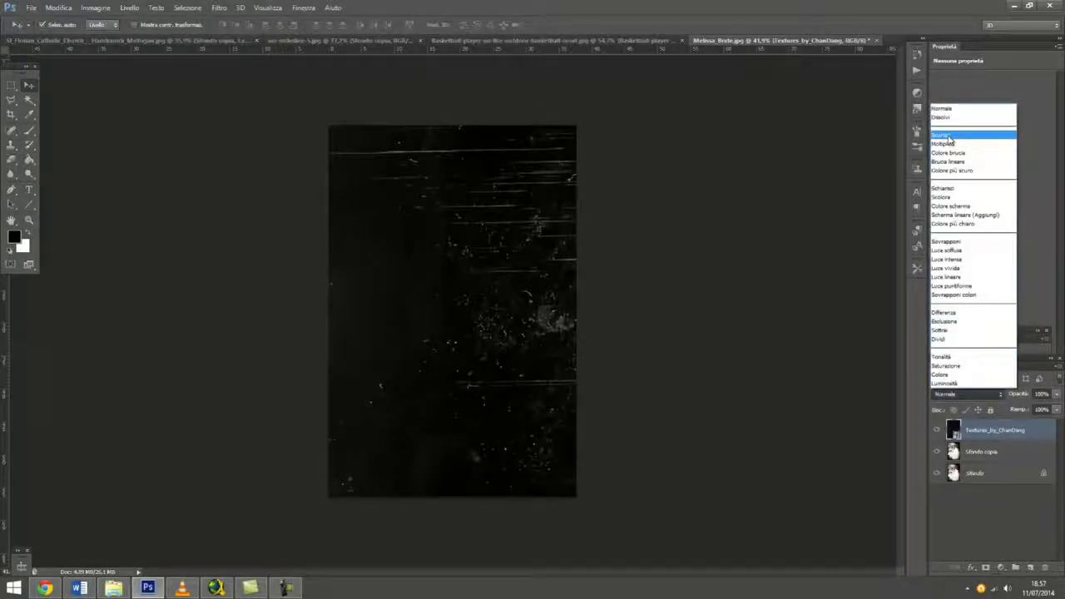
left_click(949, 139)
key("Down")
key("Down")
key("Down")
key("Down")
key("Down")
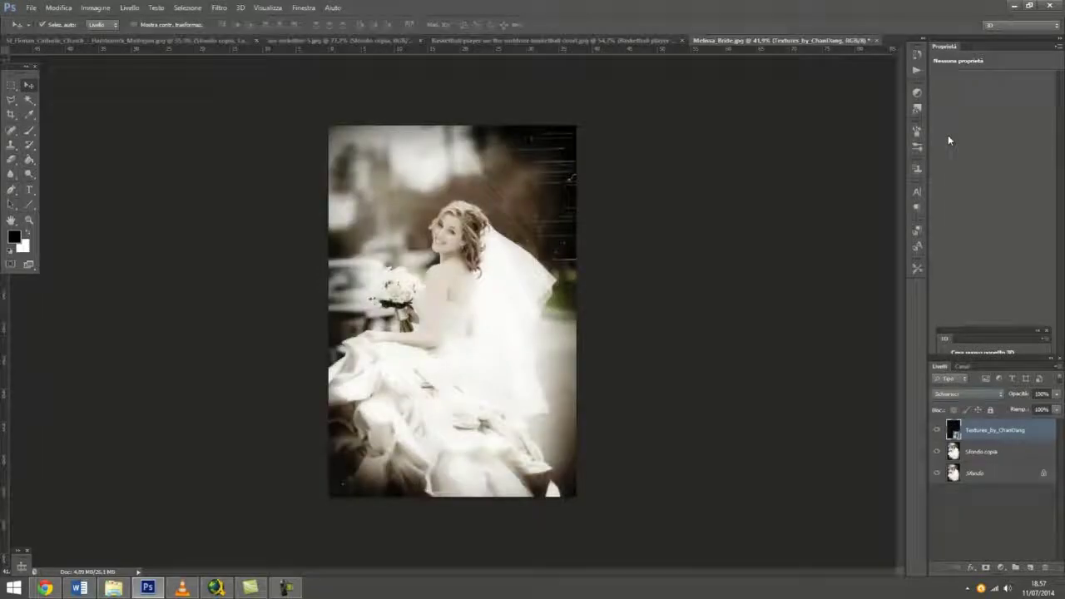
key("Up")
key("Down")
scroll(443, 264, "up", 2)
scroll(448, 261, "up", 2)
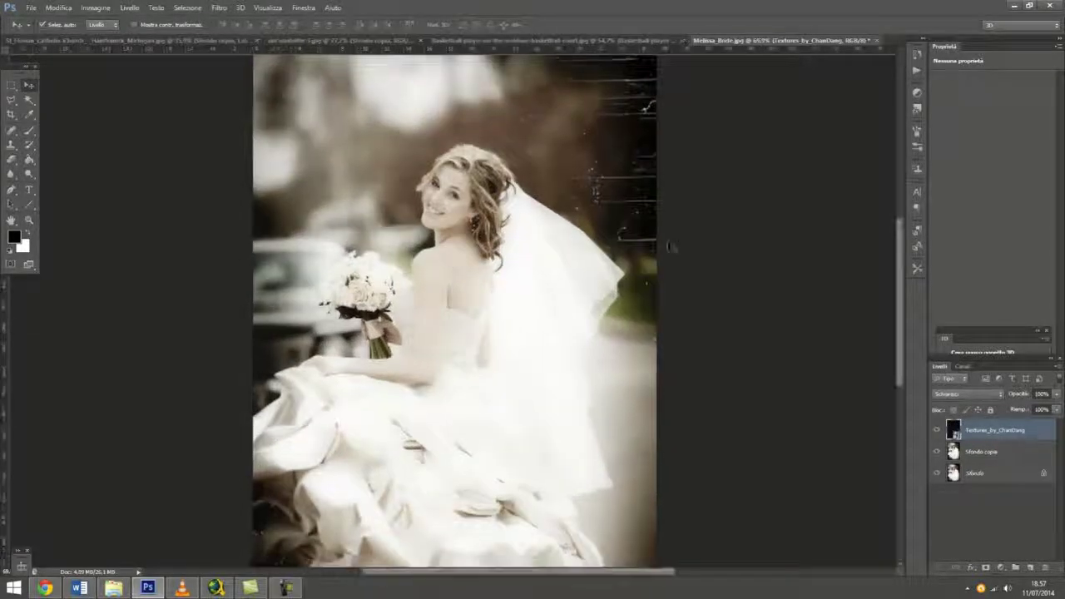
scroll(448, 261, "down", 1)
scroll(720, 438, "down", 2)
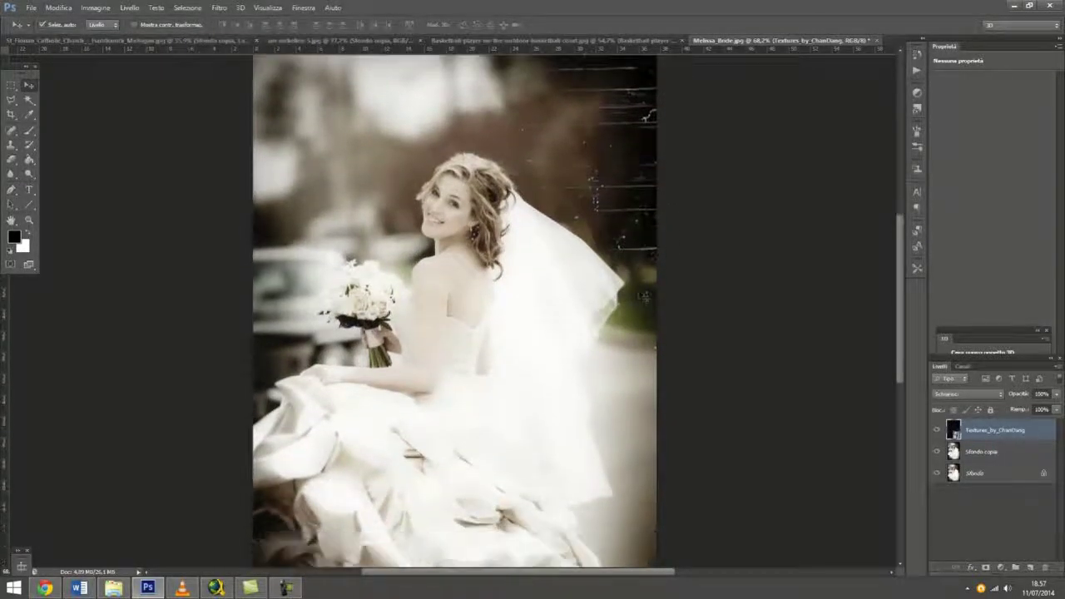
Place Old_paper.jpg from Explorer onto the bride image, scaled to cover the whole canvas.
left_click(114, 589)
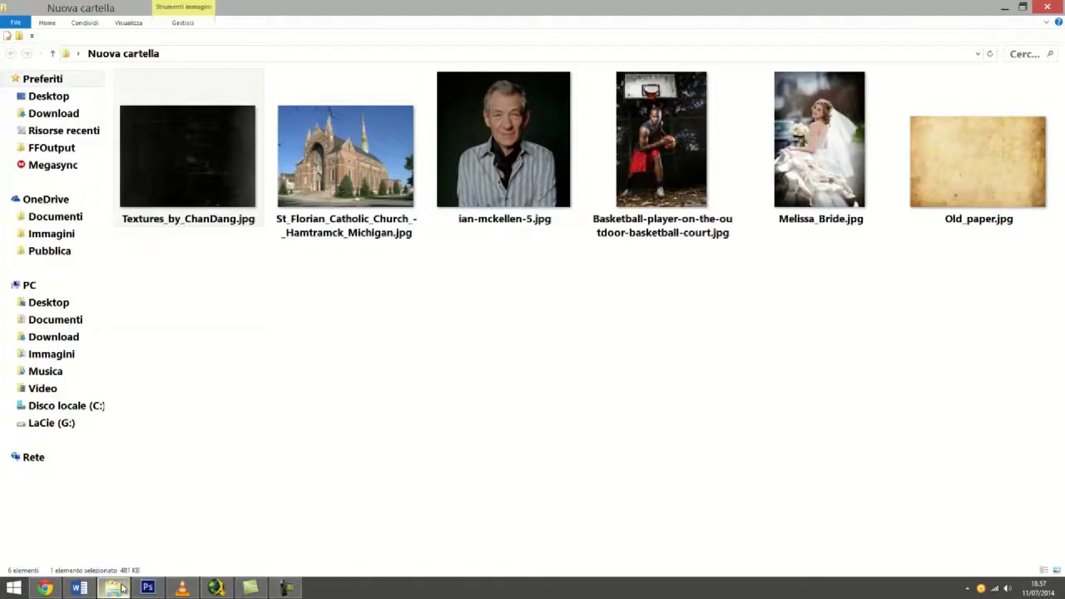
left_click(949, 221)
left_click_drag(949, 221, 511, 301)
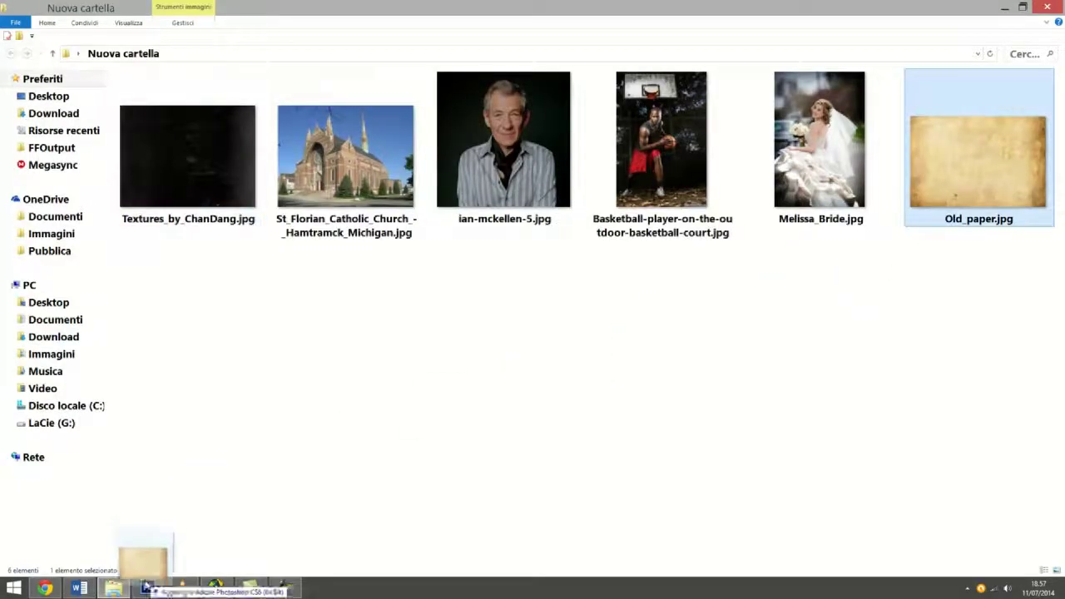
left_click_drag(511, 301, 506, 207)
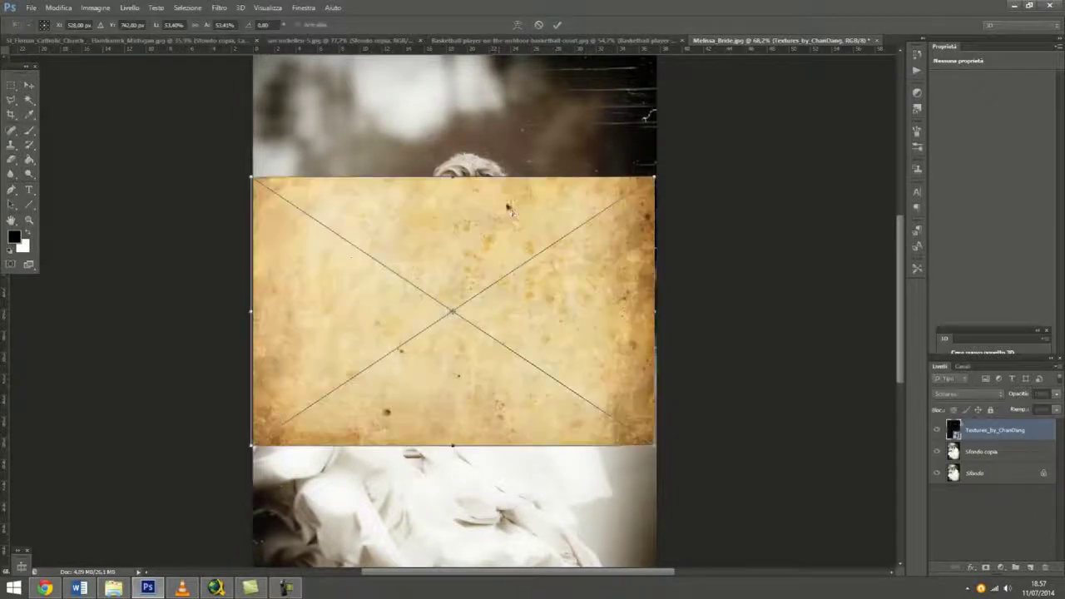
scroll(454, 231, "down", 3)
left_click_drag(454, 231, 384, 119)
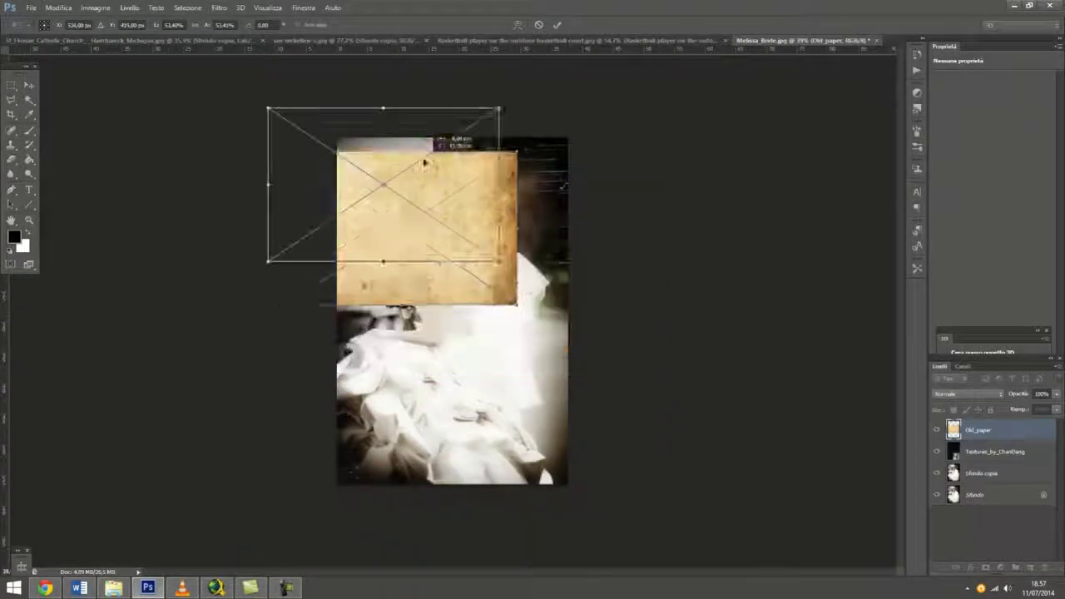
mouse_move(498, 260)
left_mouse_down()
mouse_move(615, 501)
mouse_move(570, 483)
left_mouse_up()
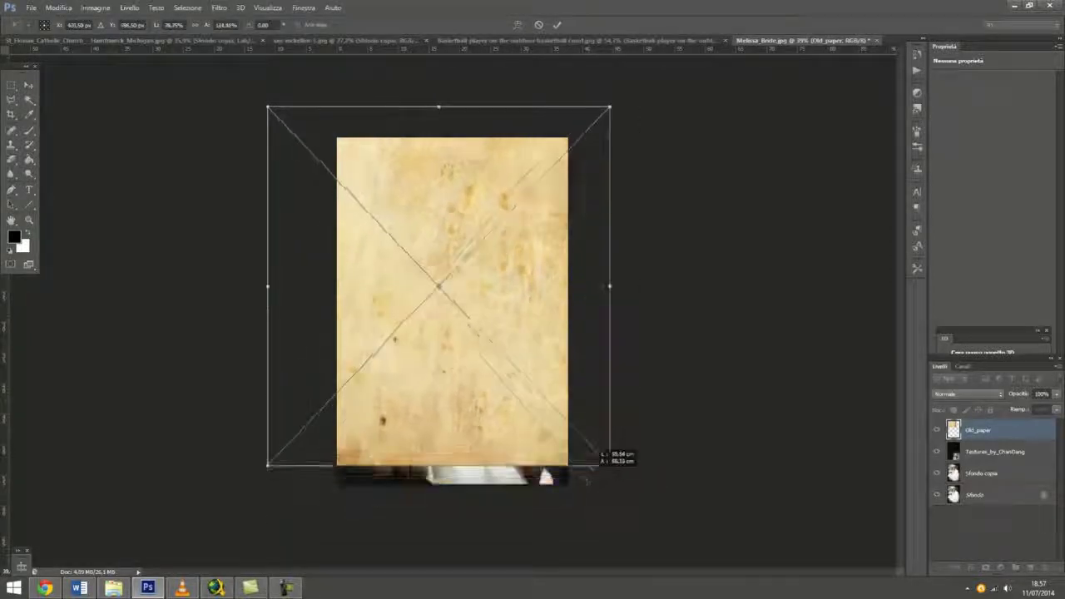
left_click(29, 85)
left_click(472, 221)
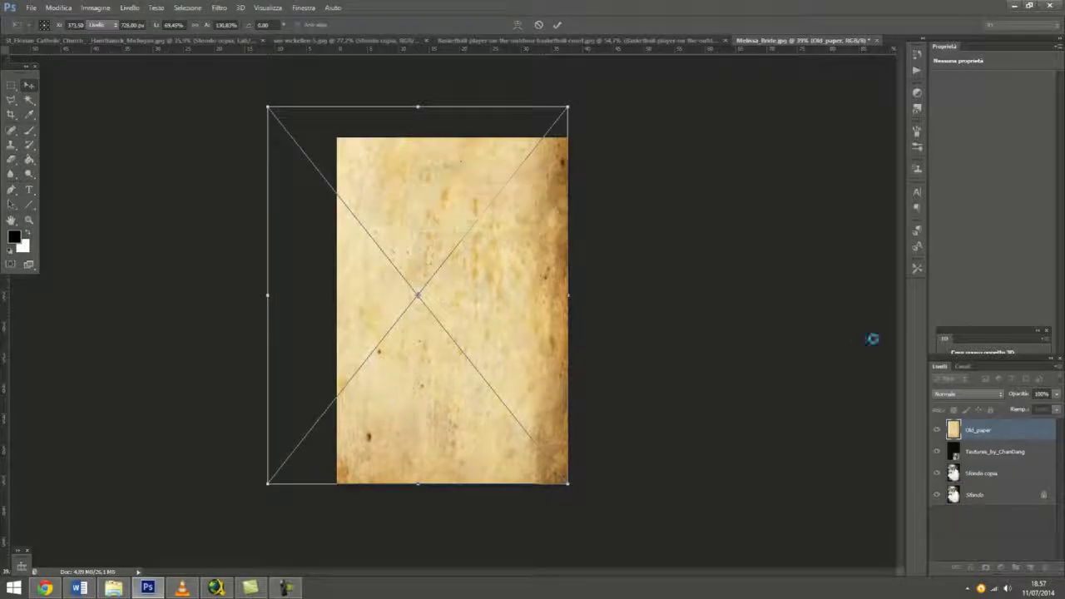
Cycle the Old_paper layer's blend mode from Scurisci down to Luce soffusa.
left_click(969, 394)
left_click(953, 133)
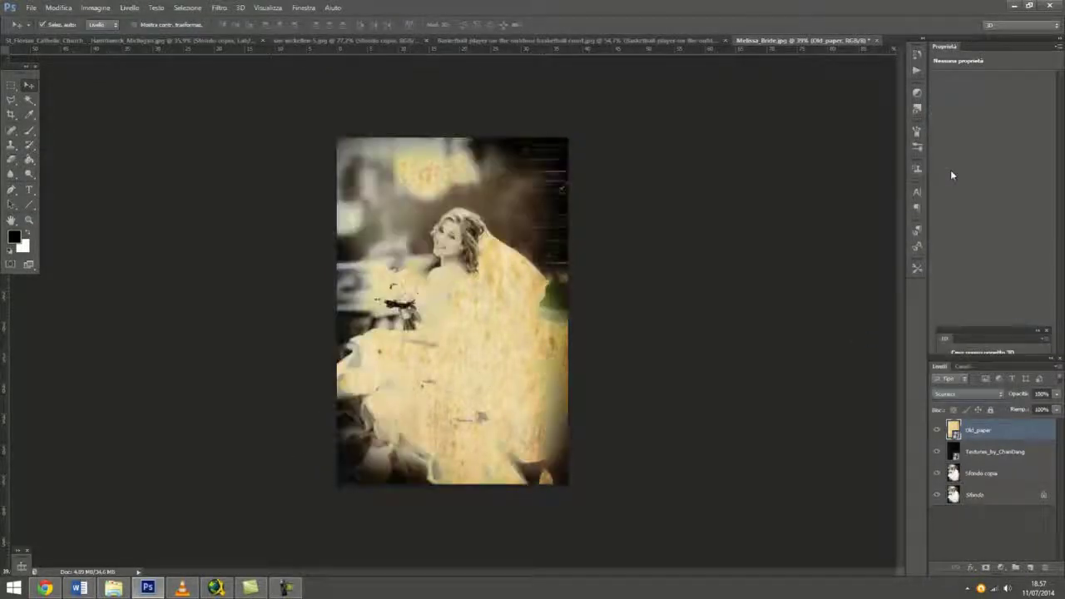
key("Down")
key("Down")
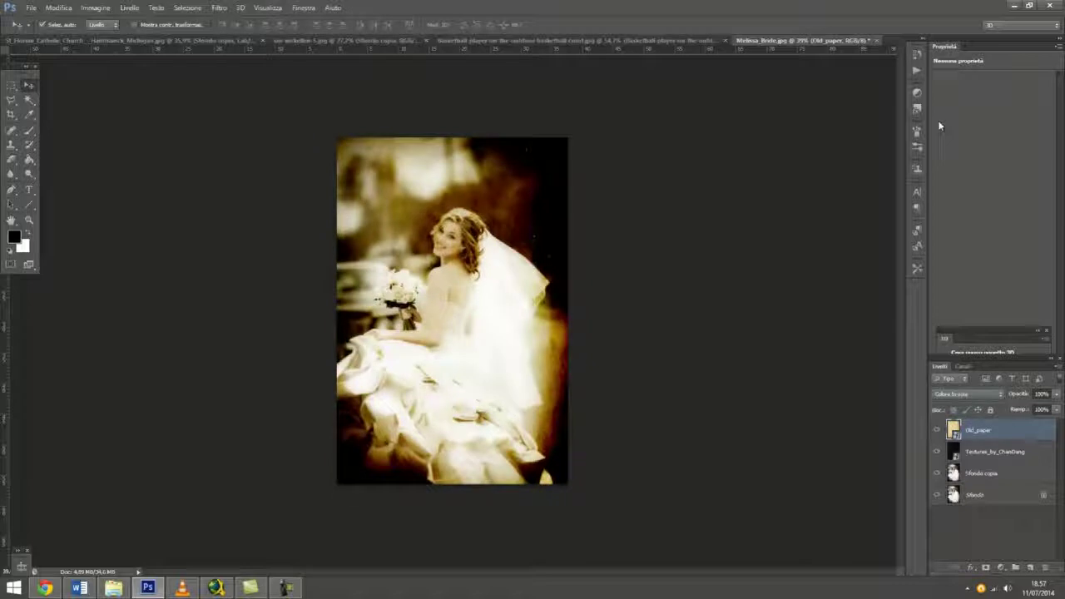
key("Down")
key("Down")
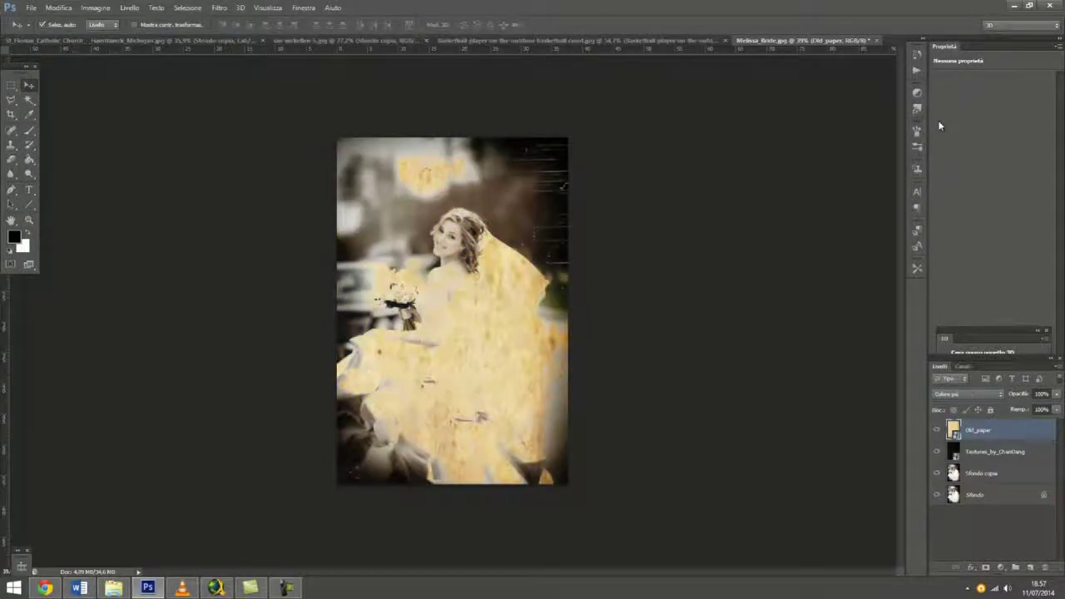
key("Down")
key("Down")
key("Down")
key("Down")
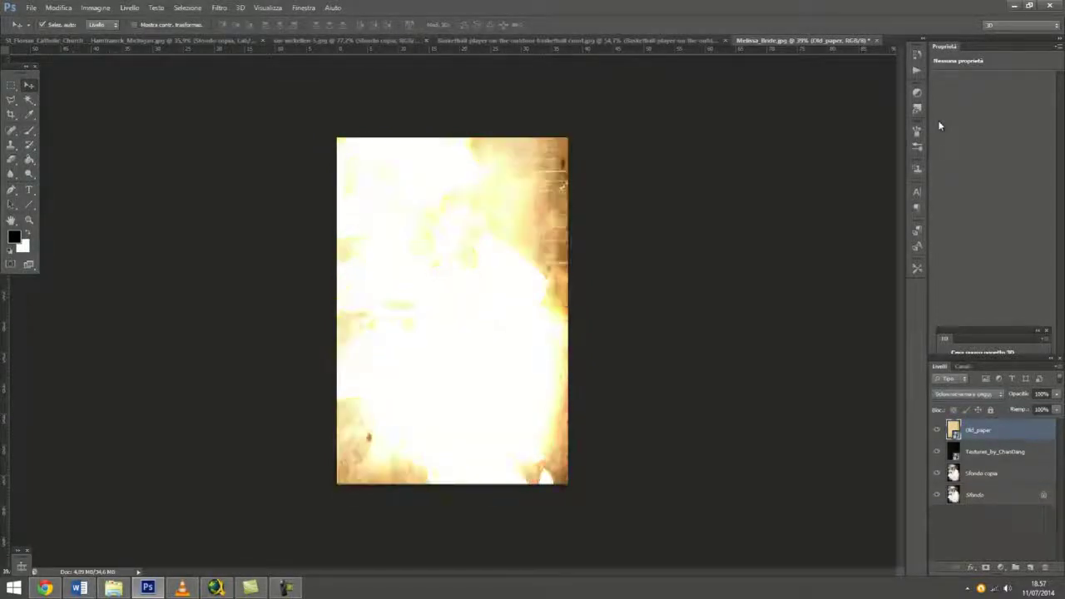
key("Down")
key("Down")
key("Down")
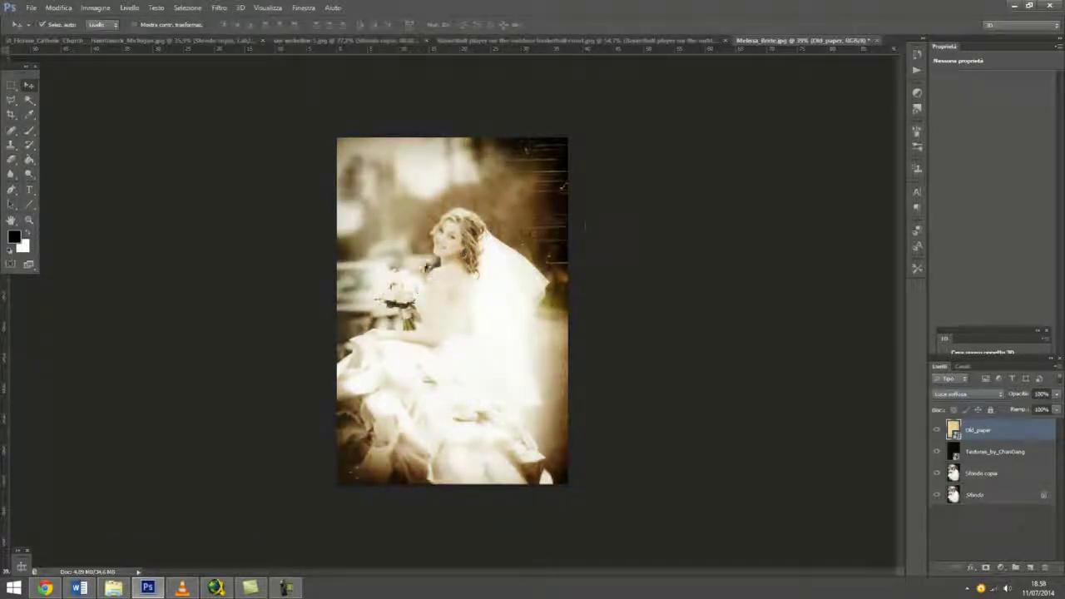
left_click(682, 275)
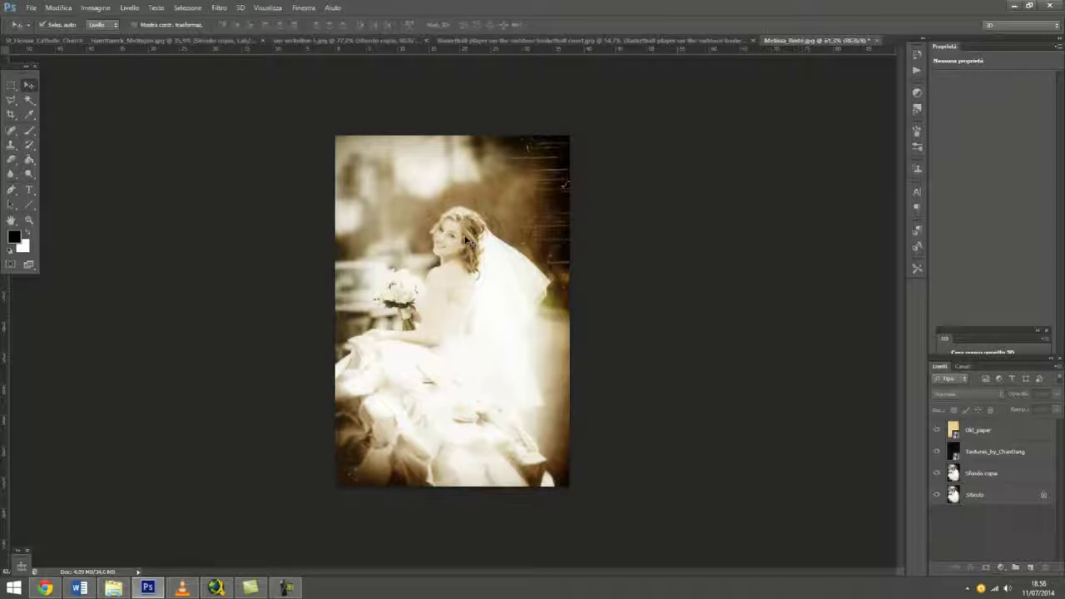
key("ctrl+plus")
scroll(469, 242, "down", 1)
scroll(469, 241, "down", 1)
scroll(469, 241, "down", 1)
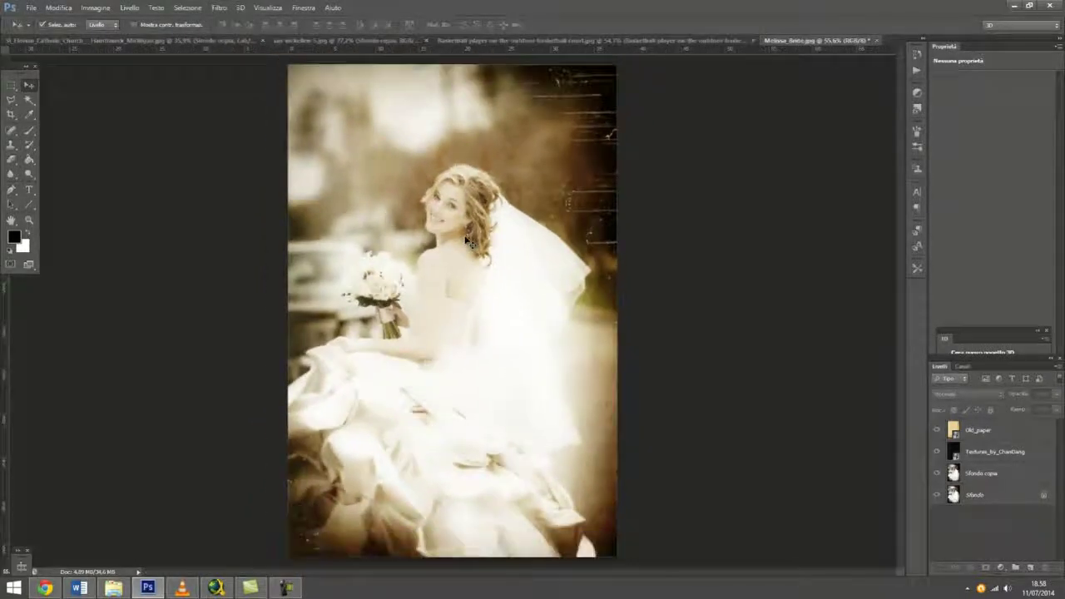